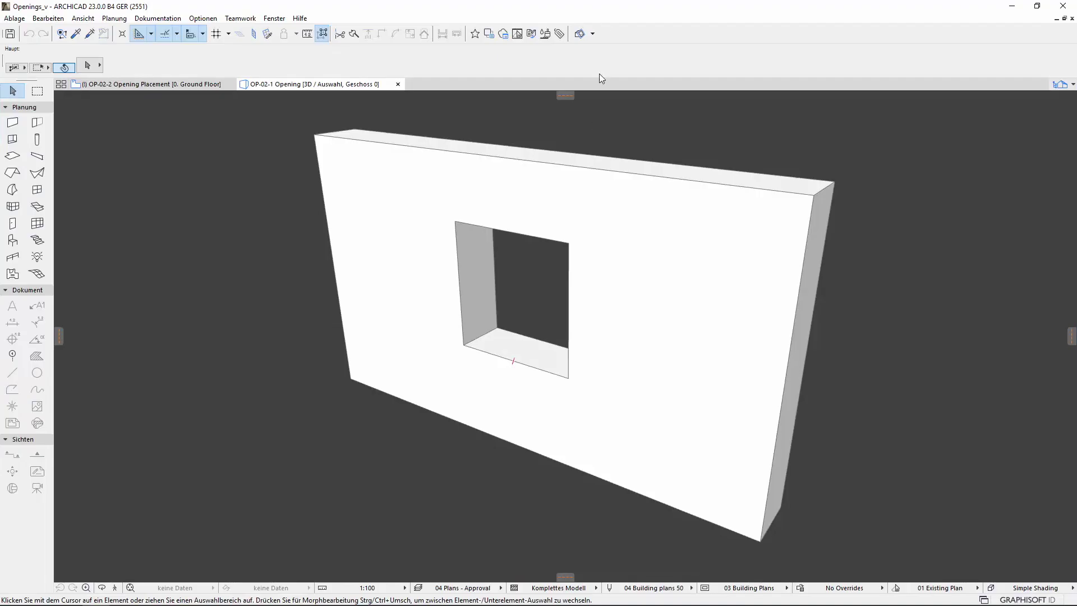
# Select the existing opening in the wall in the 3D view
pyautogui.click(568, 376)
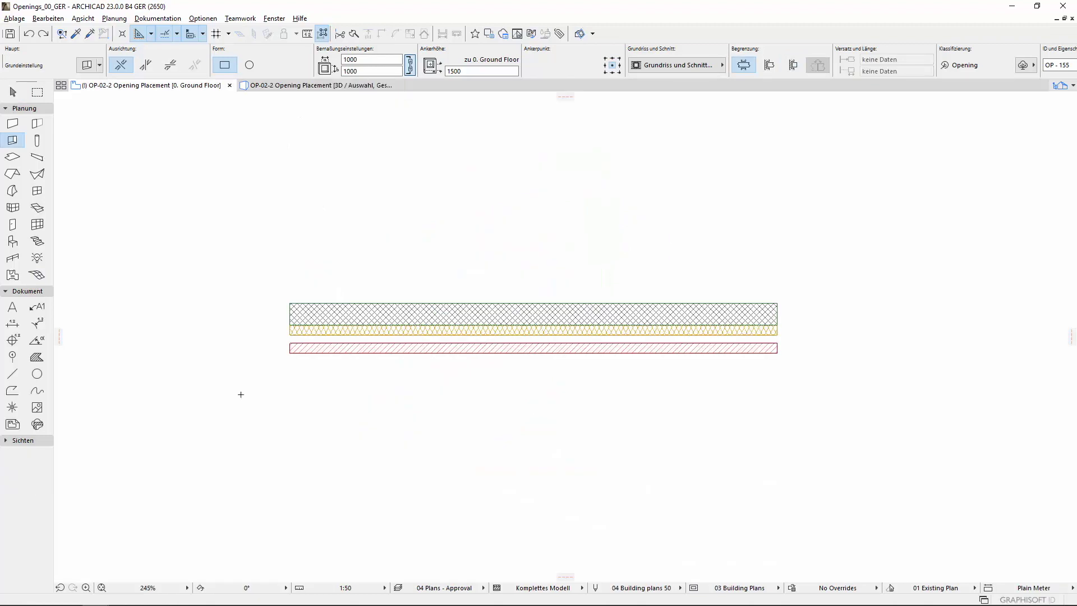
# Place a 1000 × 1000 opening on the layered wall in the floor plan
pyautogui.click(433, 327)
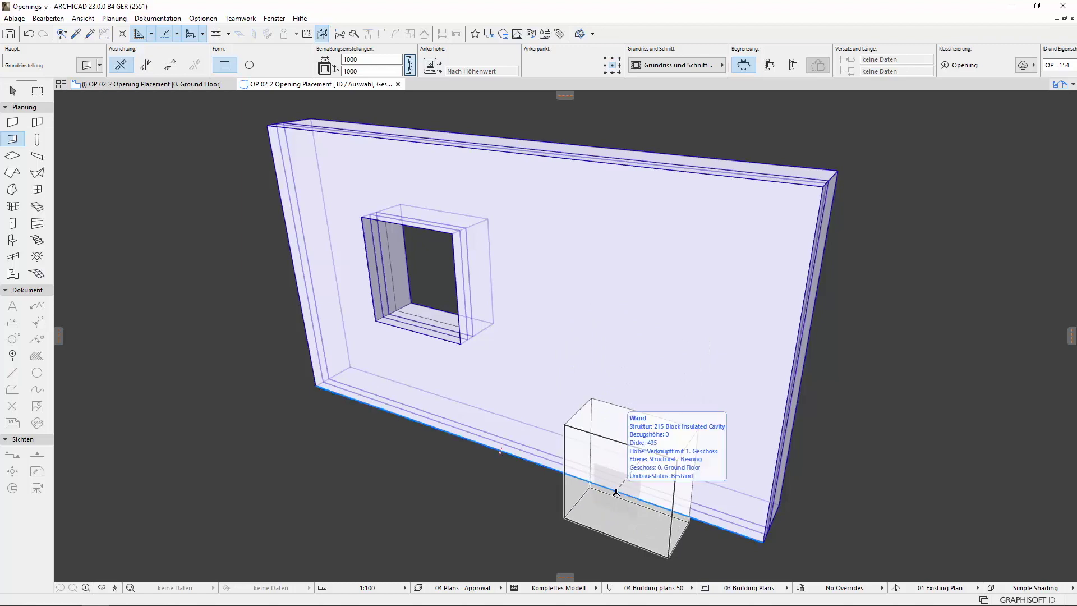
# Place a second square opening on the 3D wall face, inspect it, then deselect
pyautogui.click(615, 492)
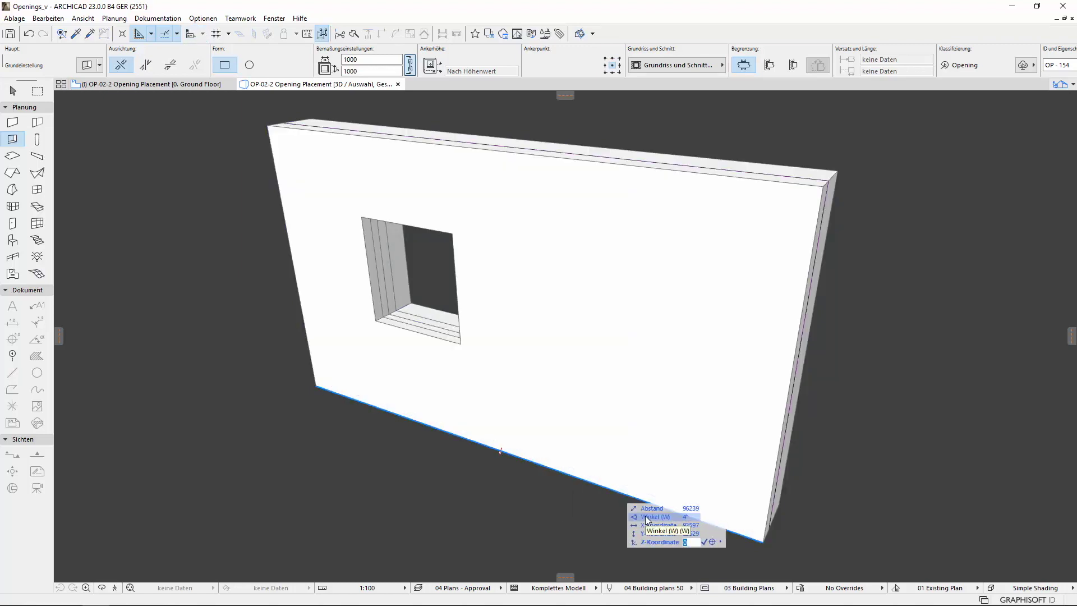
pyautogui.write('1500')
pyautogui.press('Return')
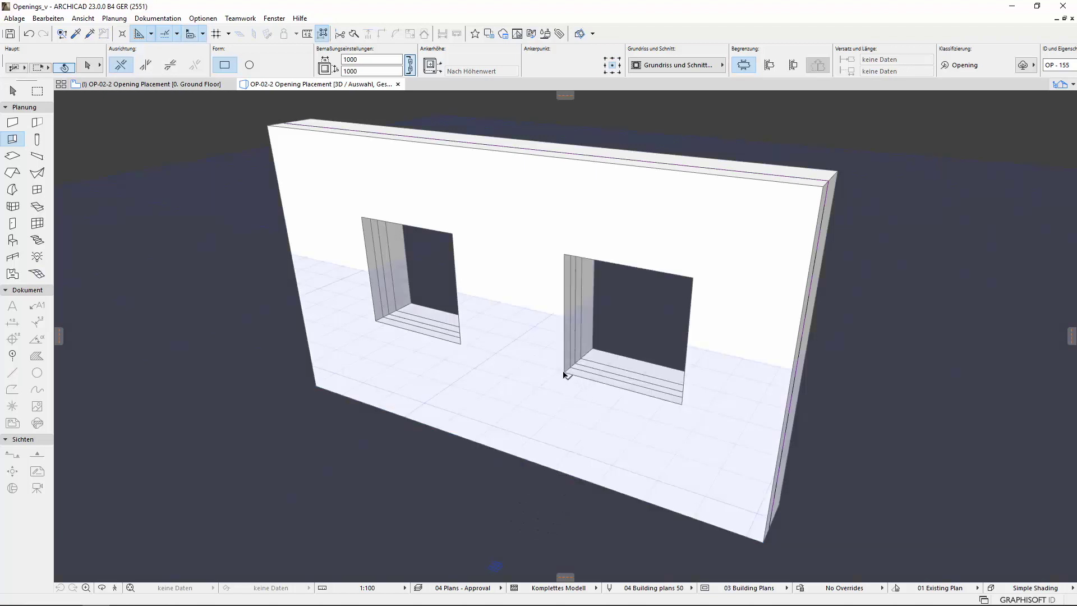
pyautogui.keyDown('shift'); pyautogui.click(565, 375); pyautogui.keyUp('shift')
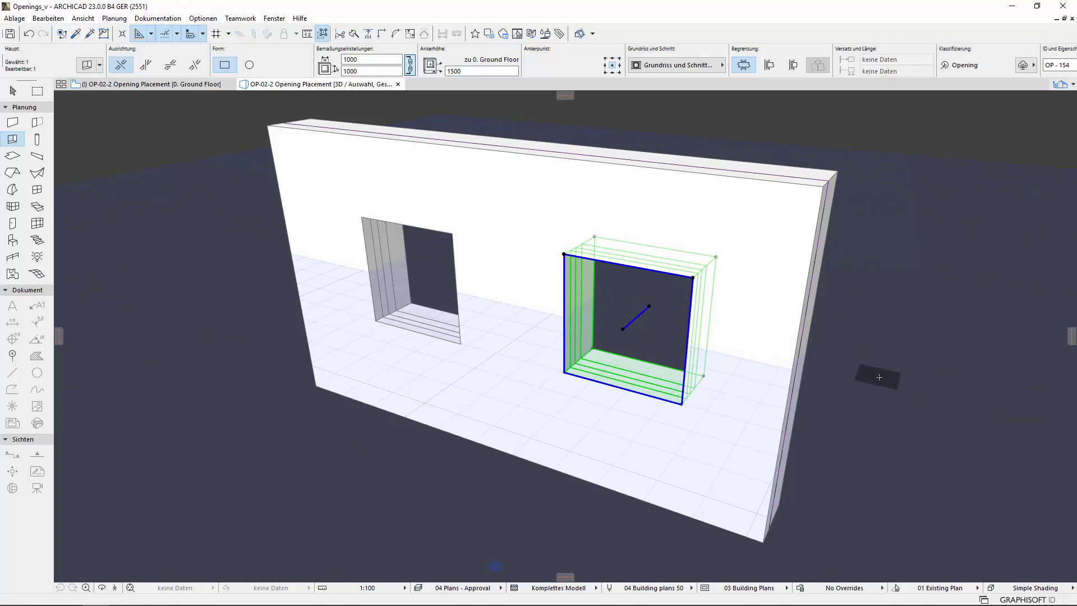
pyautogui.press('Escape')
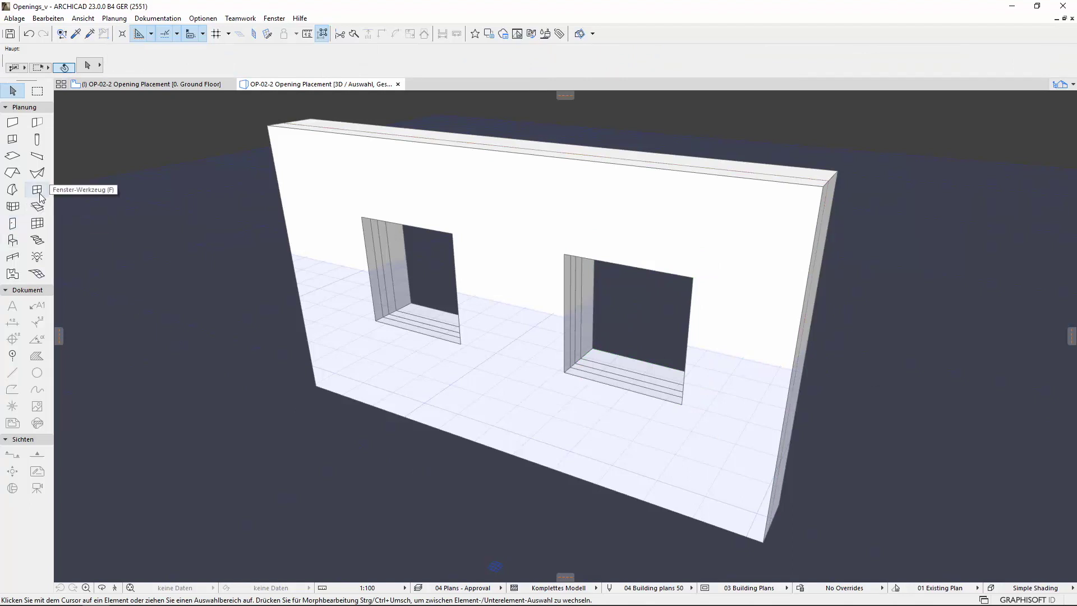
# Cut a circular opening into the wall between the two square ones
pyautogui.click(13, 137)
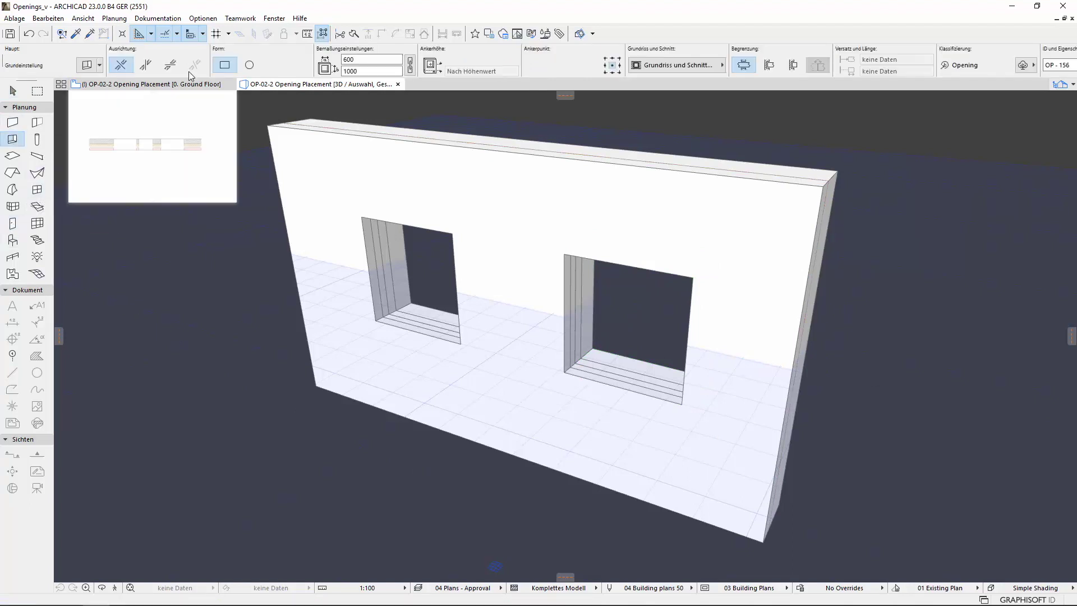
pyautogui.click(248, 65)
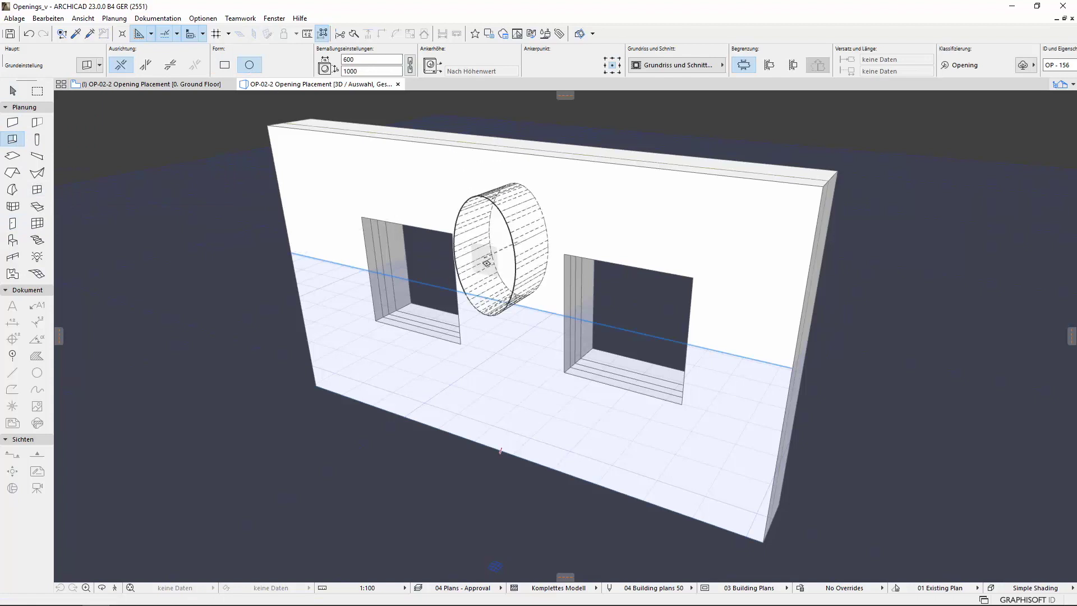
pyautogui.hotkey('ctrl', 'z')
pyautogui.click(506, 308)
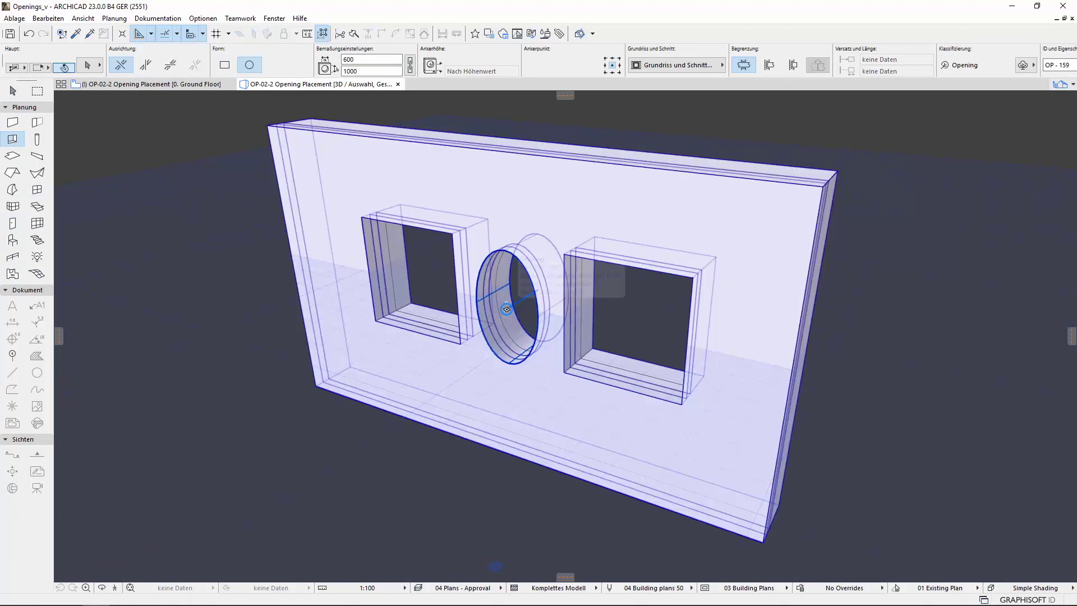
# Check the elements it cuts, then cut a rectangular opening into the upper-left wall
pyautogui.click(550, 337)
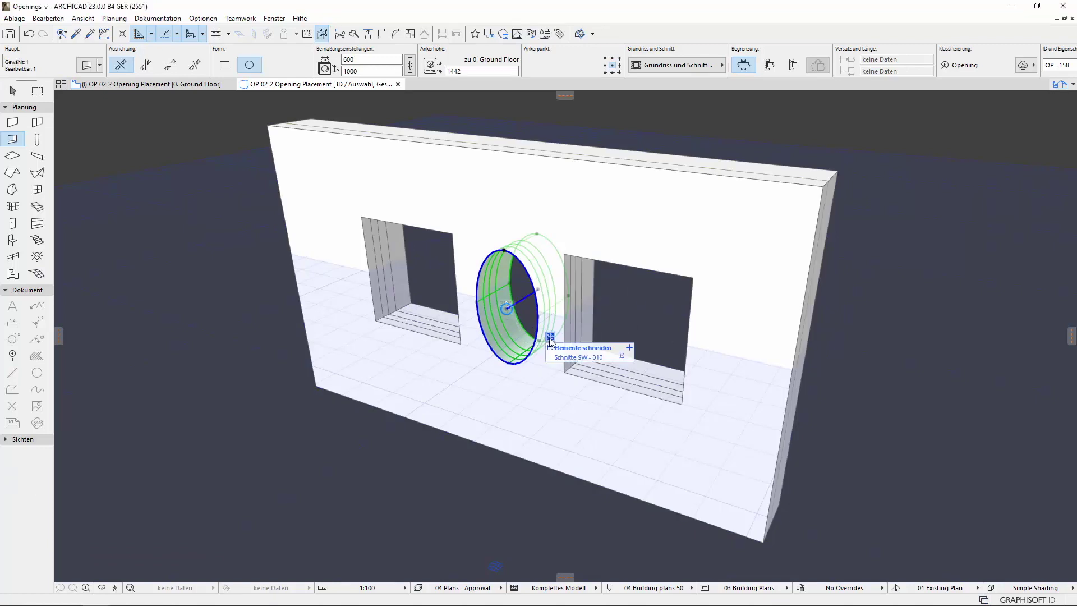
pyautogui.moveTo(580, 356)
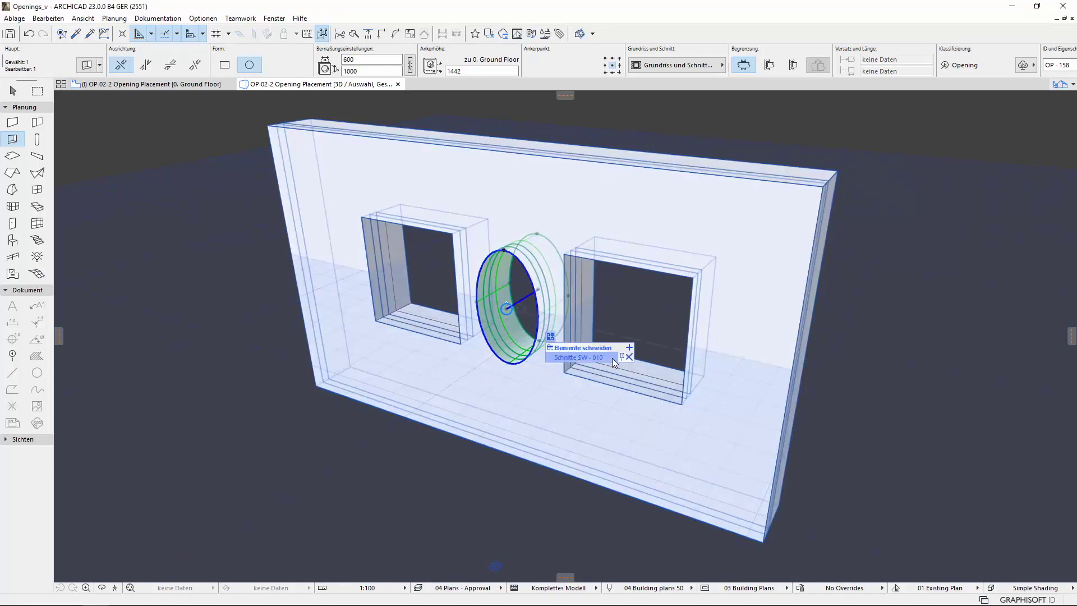
pyautogui.press('Escape')
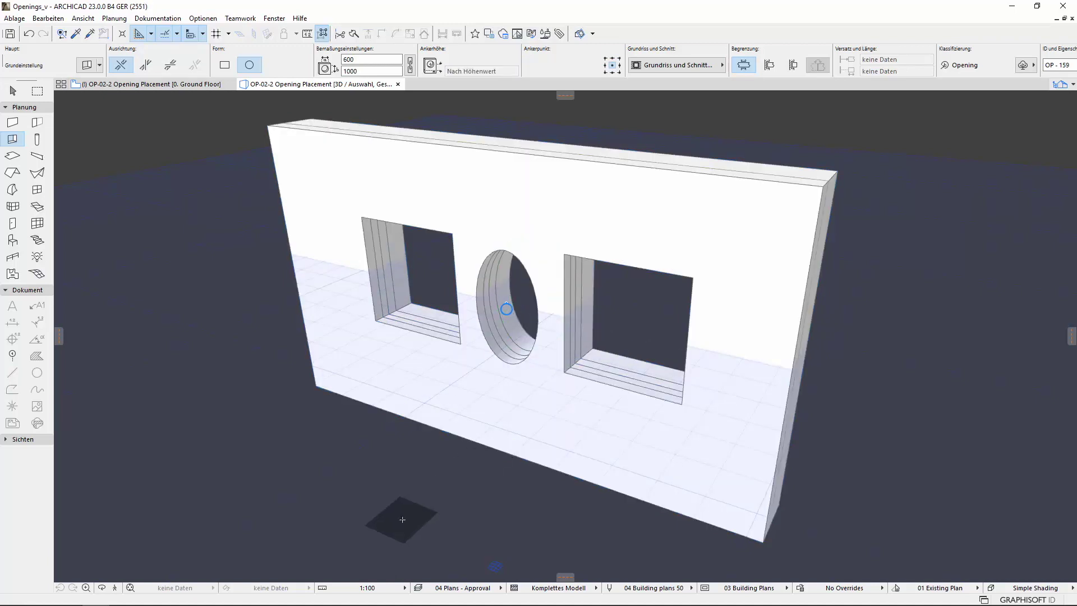
pyautogui.click(410, 249)
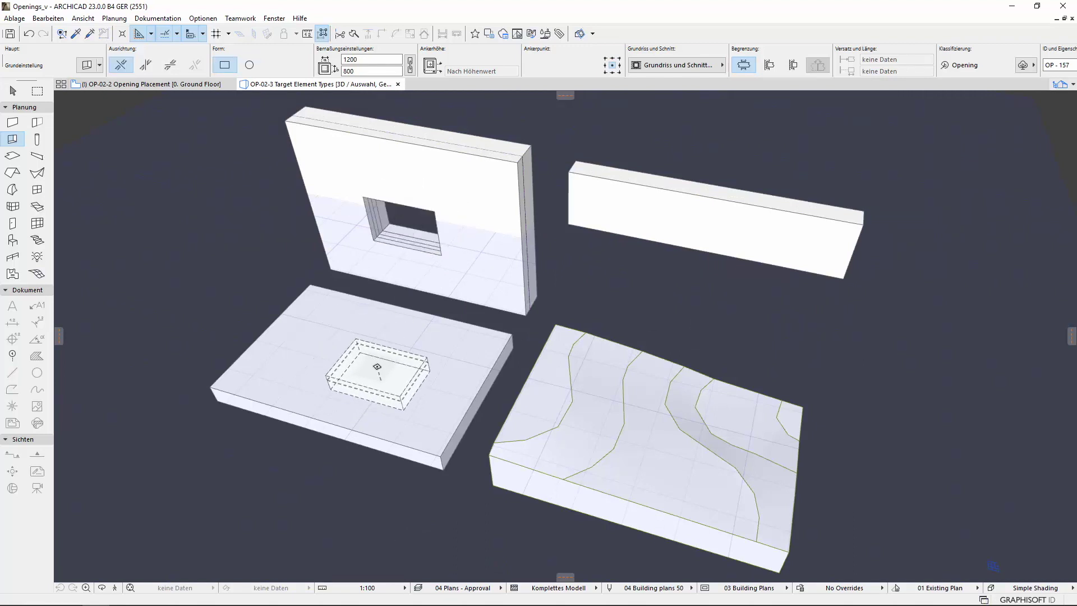
# Cut rectangular openings into the slab and mesh, and a 400 × 400 opening into the upper-right wall
pyautogui.click(377, 366)
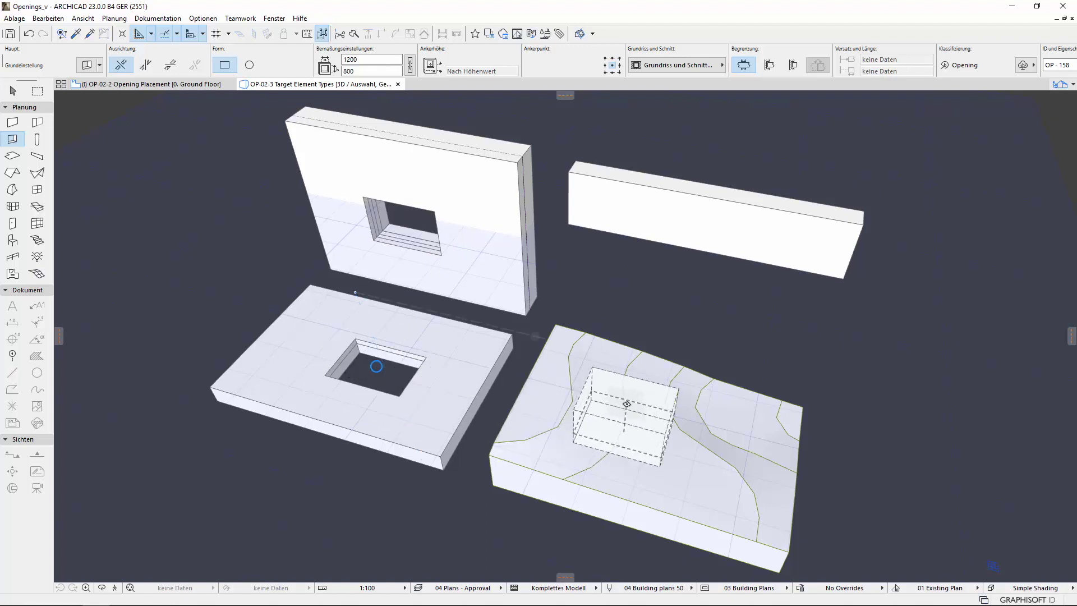
pyautogui.click(627, 403)
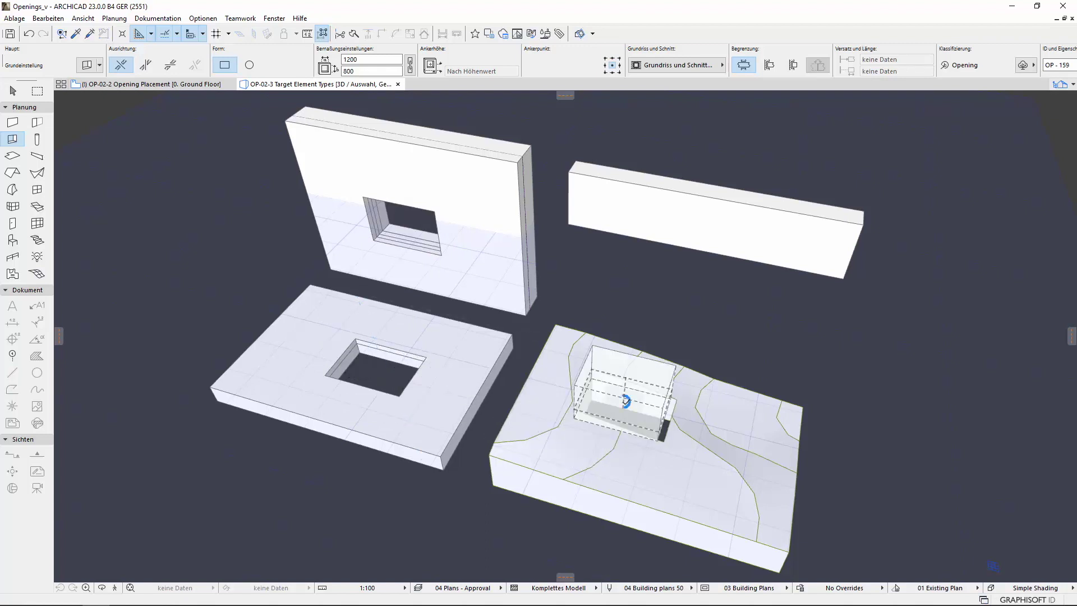
pyautogui.click(370, 59)
pyautogui.write('400')
pyautogui.press('Tab')
pyautogui.write('400')
pyautogui.click(626, 211)
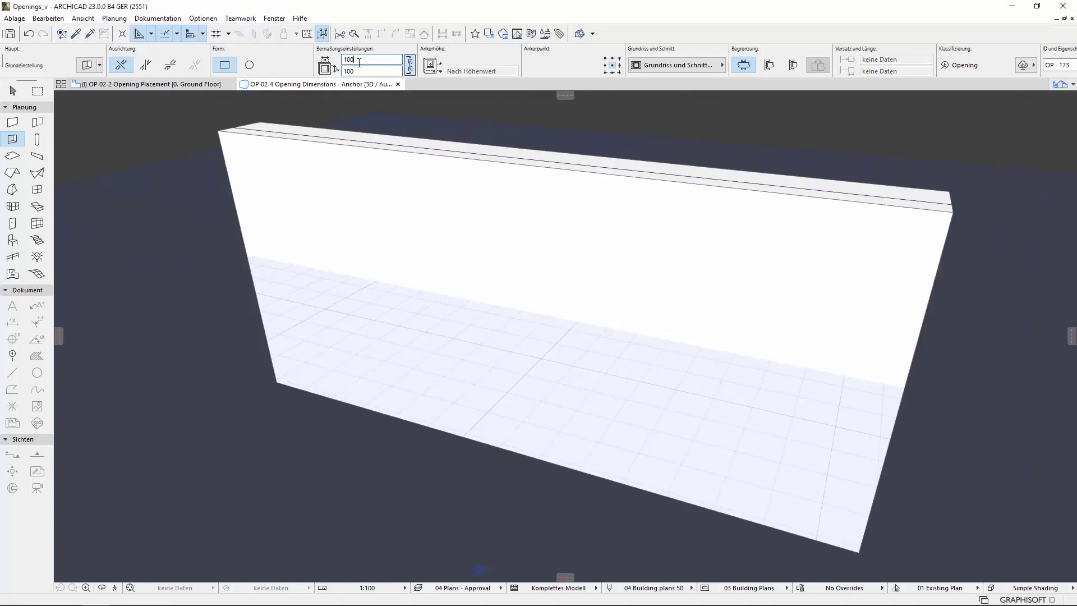
# Set the opening width to 1000 and cut a square opening into the wall
pyautogui.write('0')
pyautogui.press('Tab')
pyautogui.write('0')
pyautogui.click(339, 263)
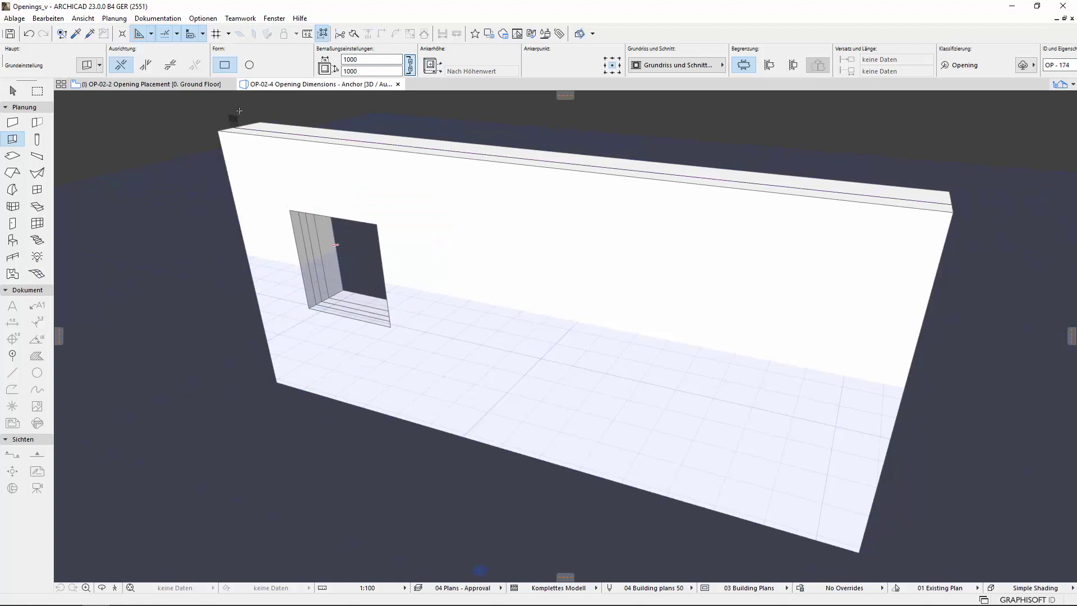
# Cut a circular opening beside the square one and enlarge it to 1791
pyautogui.click(248, 66)
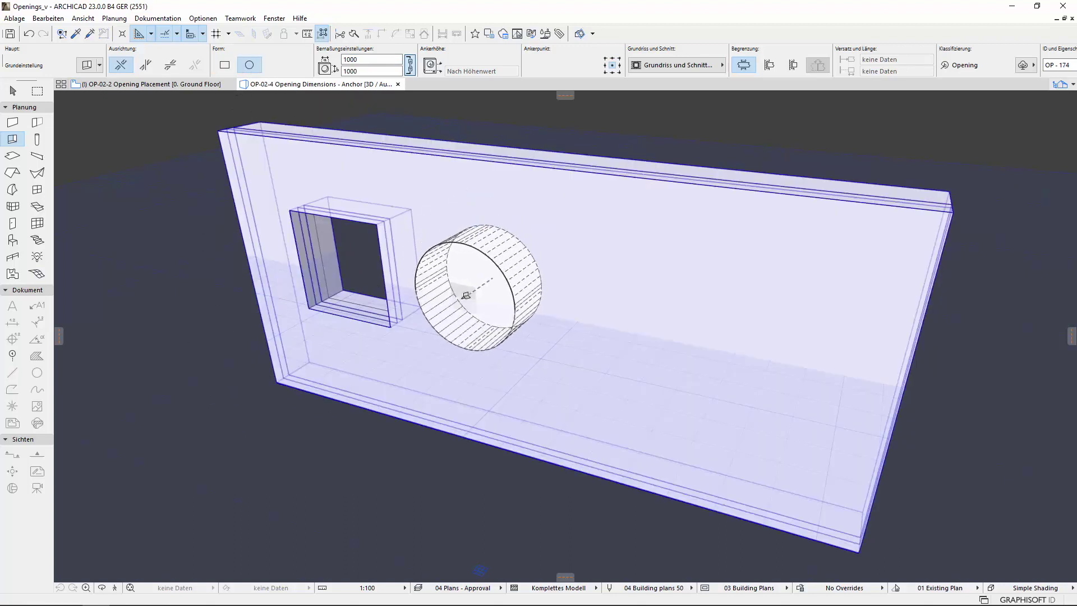
pyautogui.click(464, 296)
pyautogui.click(463, 296)
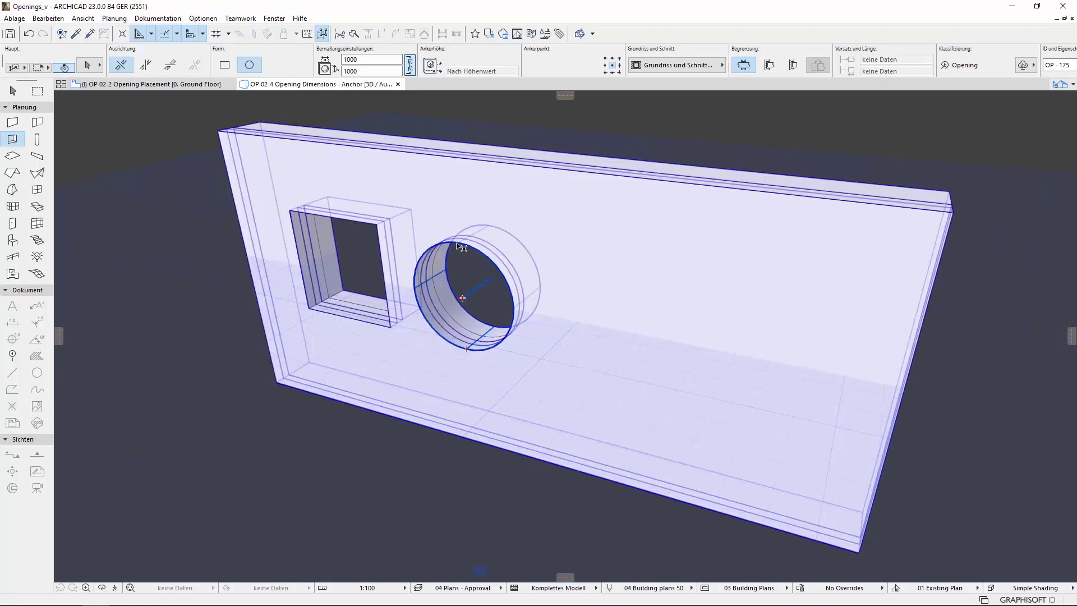
pyautogui.click(462, 298)
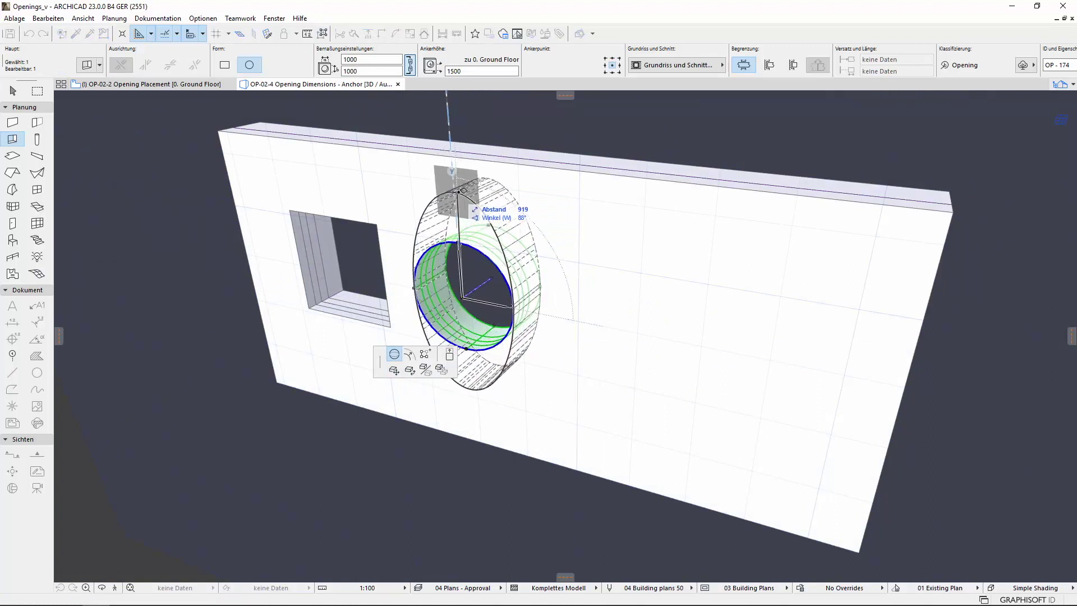
pyautogui.click(460, 191)
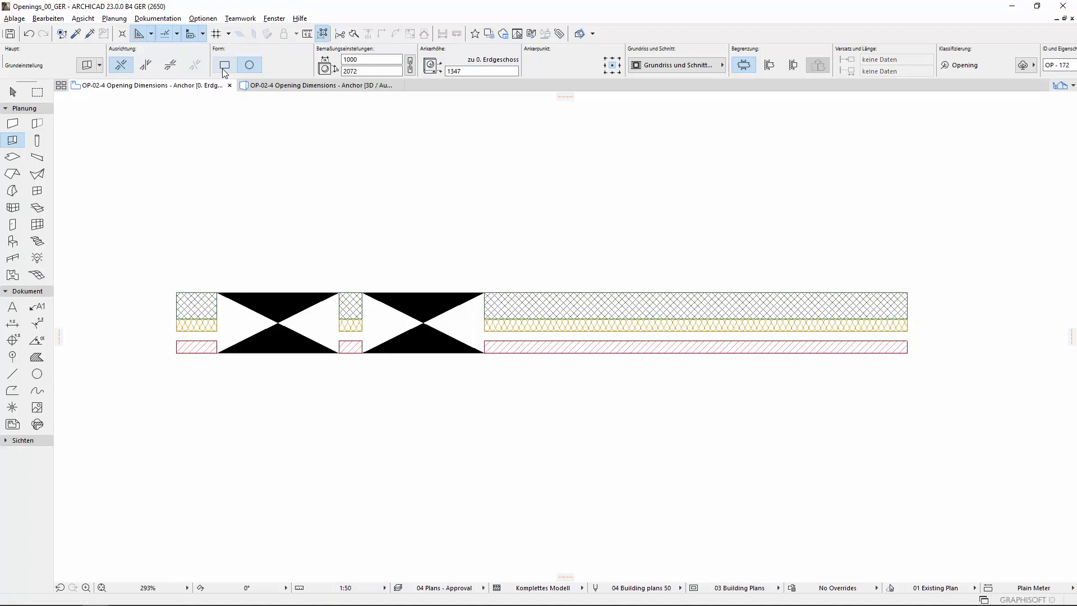
pyautogui.click(225, 67)
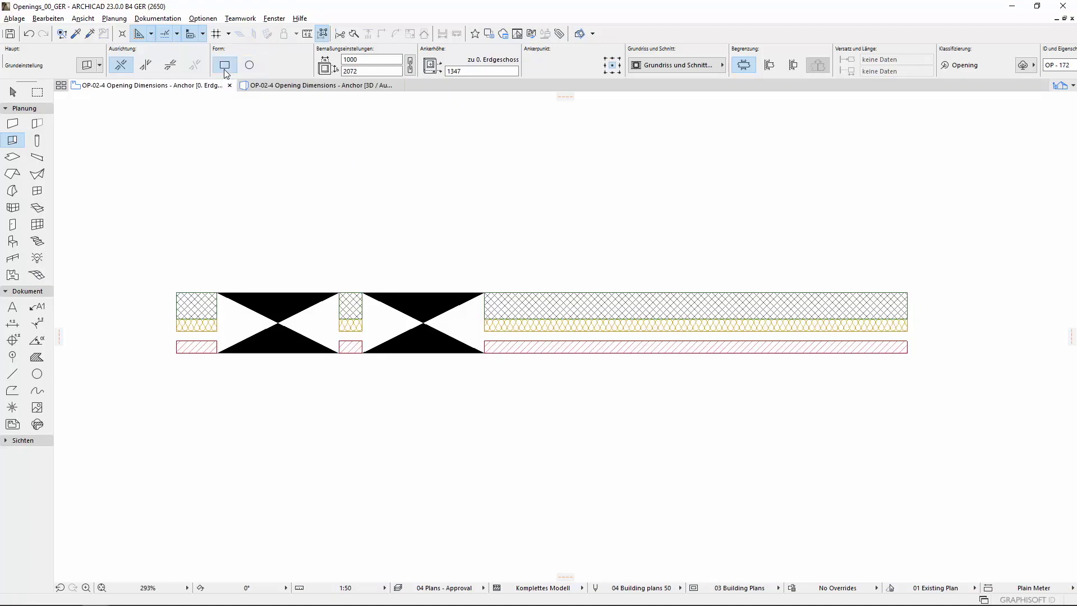
# Place a 300 × 1200 opening anchored at 2400 height in the wall beside the round one
pyautogui.doubleClick(340, 61)
pyautogui.write('300')
pyautogui.moveTo(359, 71); pyautogui.dragTo(346, 71)
pyautogui.write('1200')
pyautogui.click(449, 71)
pyautogui.write('2400')
pyautogui.click(587, 280)
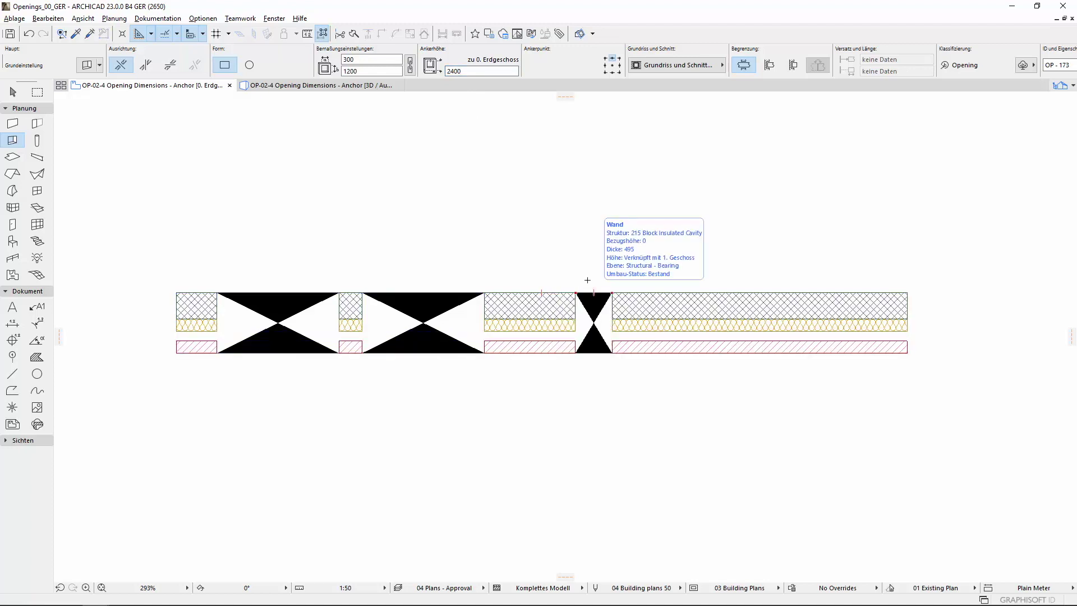
pyautogui.click(345, 86)
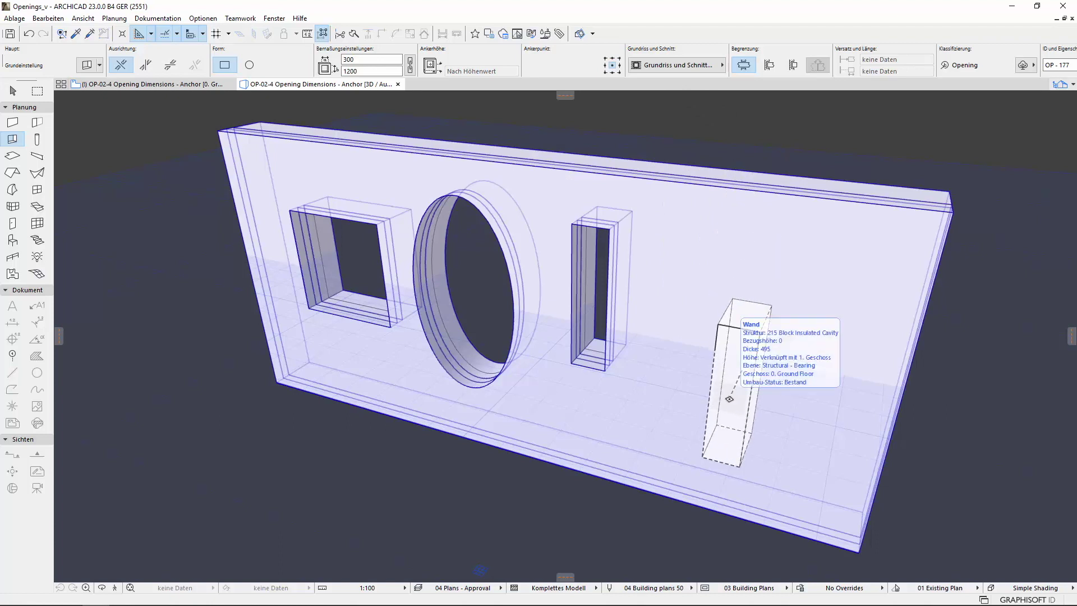
# Cut the previewed opening into the wall in the 3D view
pyautogui.click(729, 399)
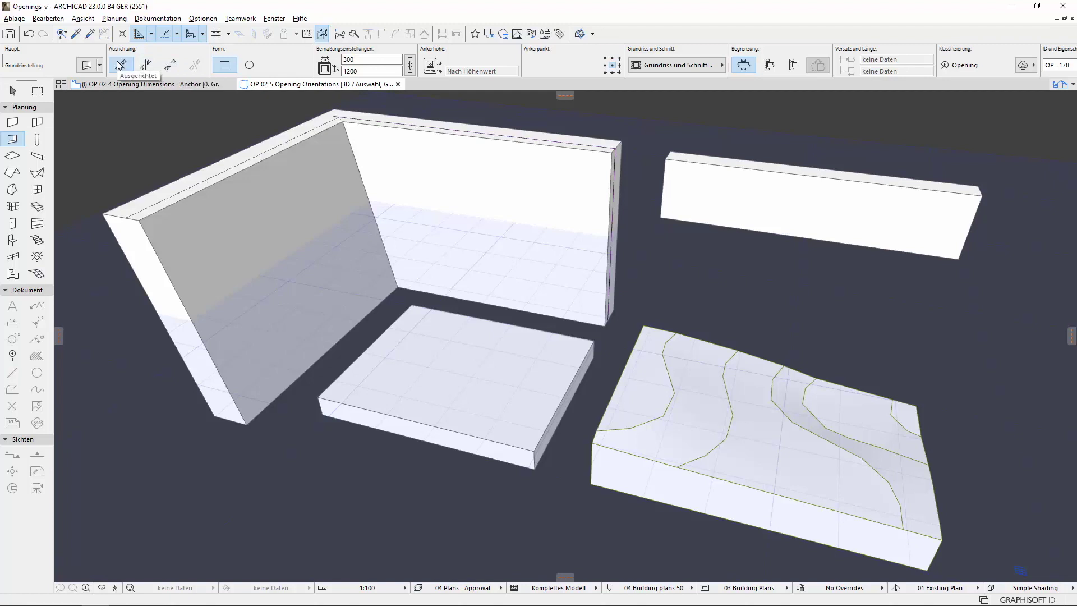
# Align openings to the target element and cut one into the back wall
pyautogui.click(120, 65)
pyautogui.write('800')
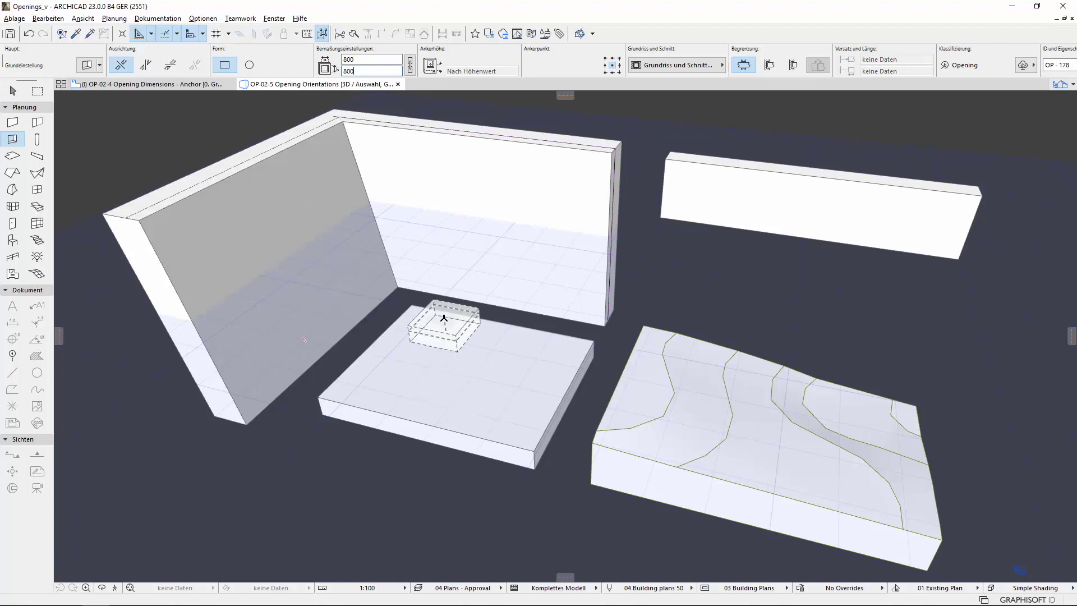
pyautogui.click(728, 395)
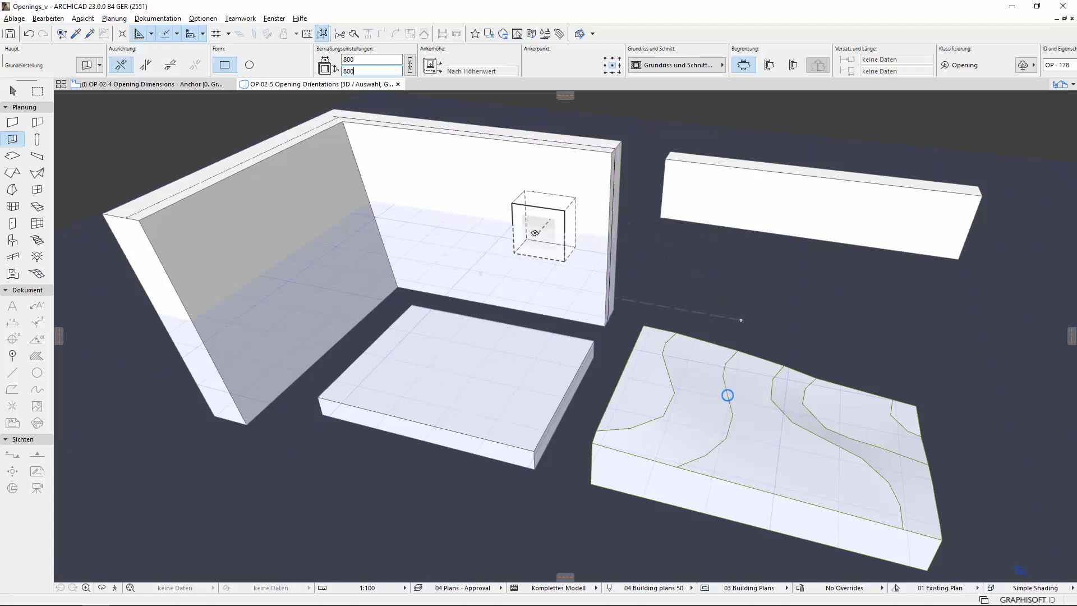
pyautogui.click(425, 203)
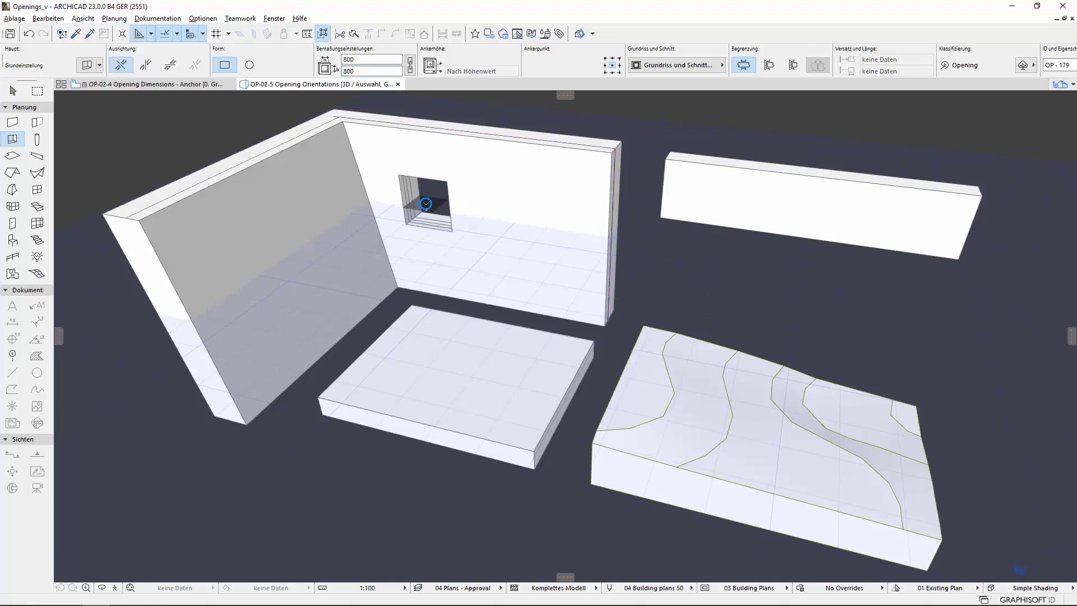
pyautogui.click(418, 251)
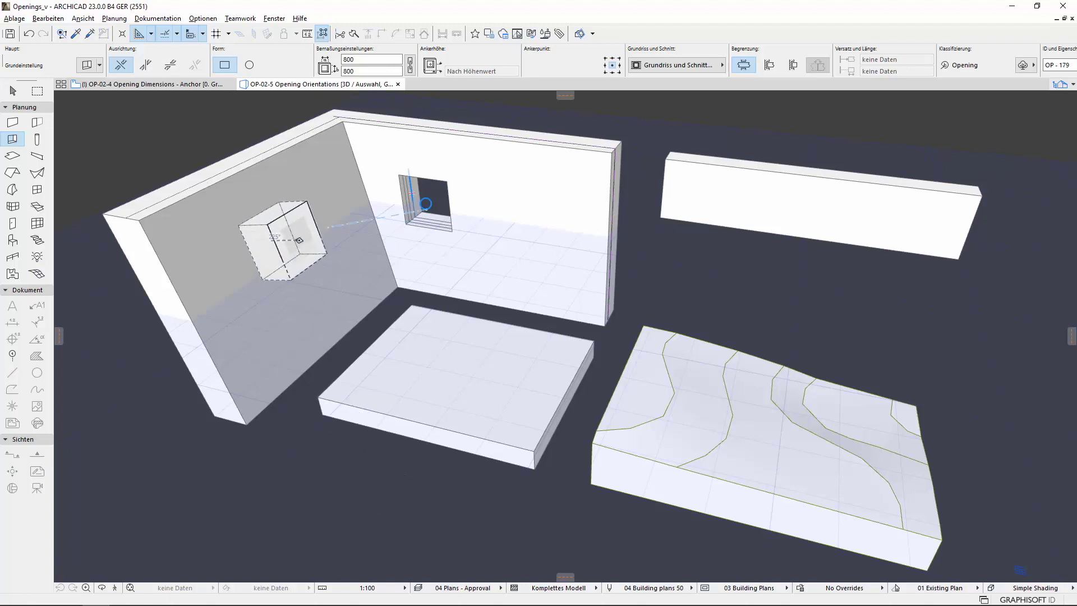
# Cut square openings into the left wall, the slab and the mesh
pyautogui.click(299, 240)
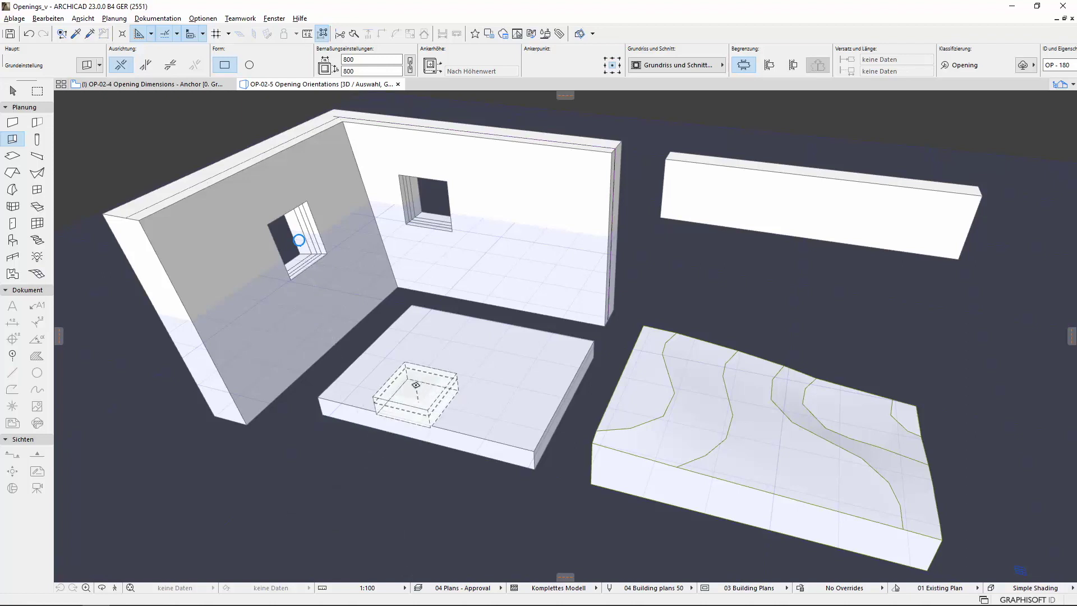
pyautogui.click(432, 339)
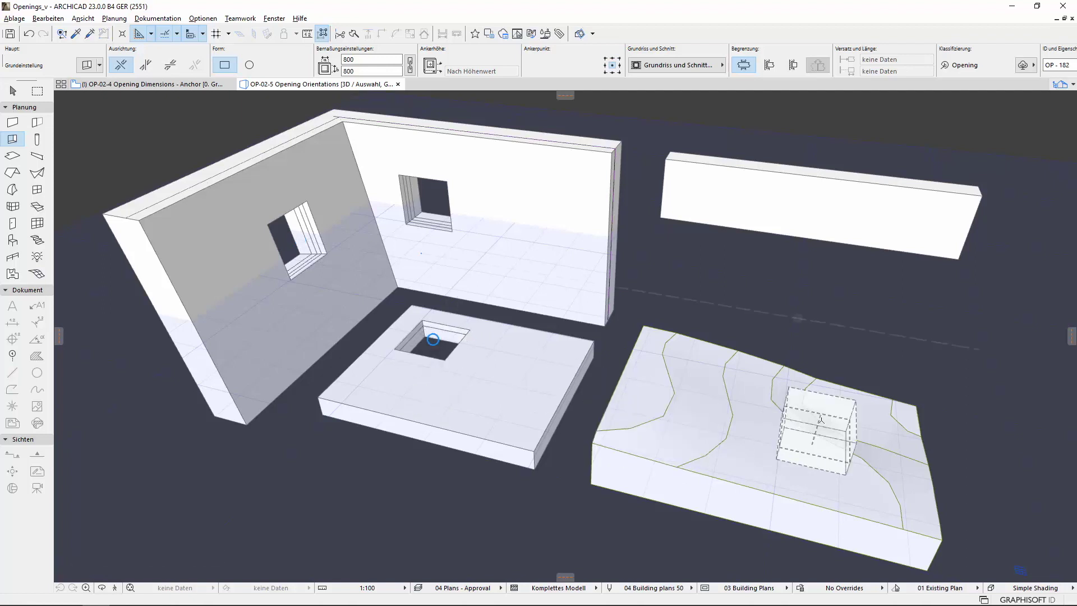
pyautogui.click(820, 419)
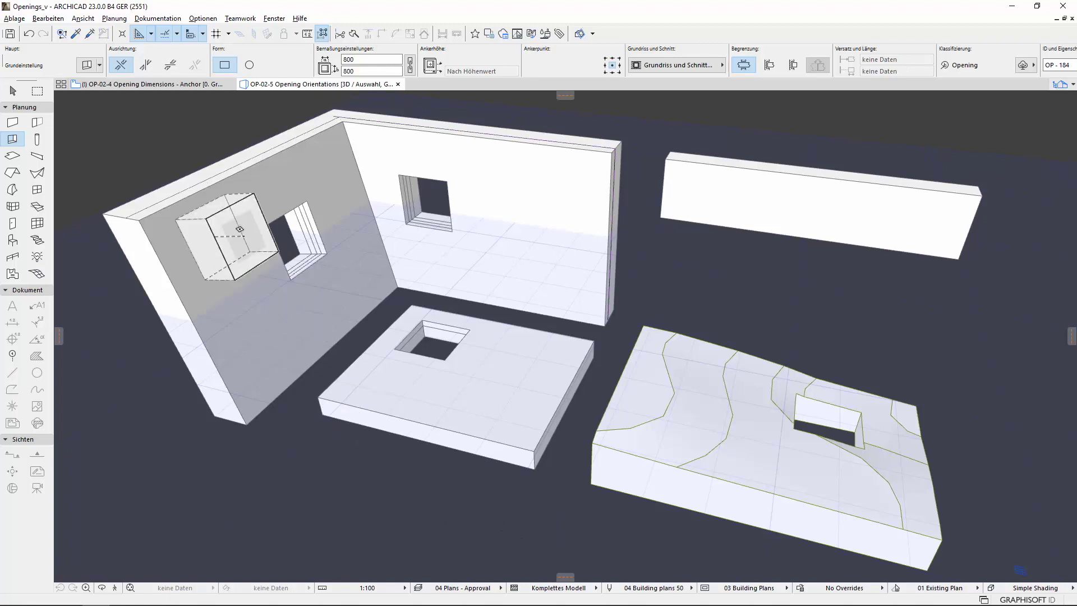
# Cut a vertical 200 × 600 slot down through the back wall
pyautogui.click(148, 65)
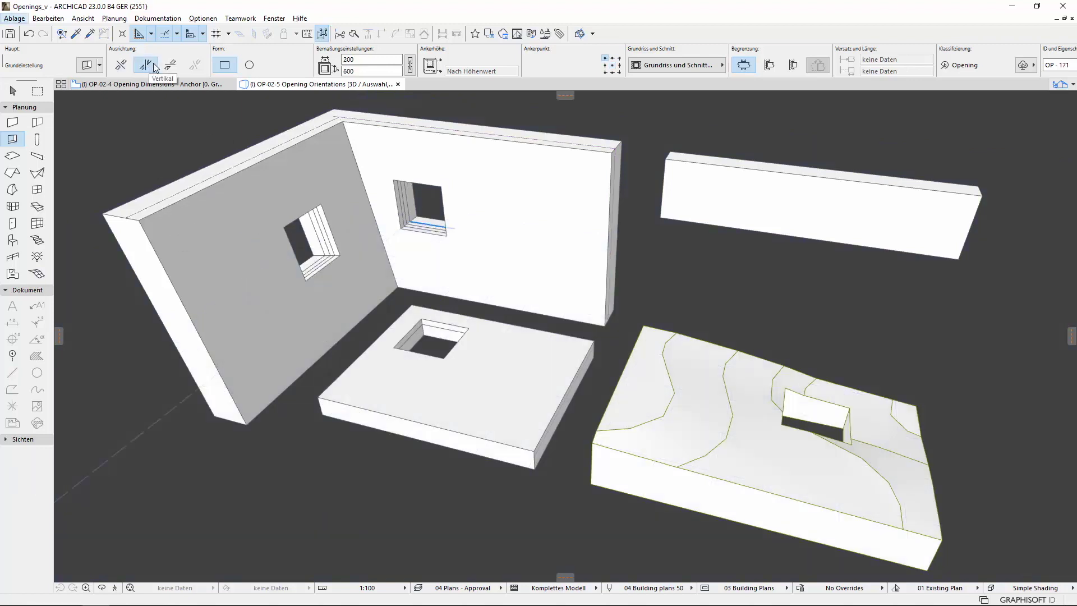
pyautogui.click(351, 60)
pyautogui.click(359, 72)
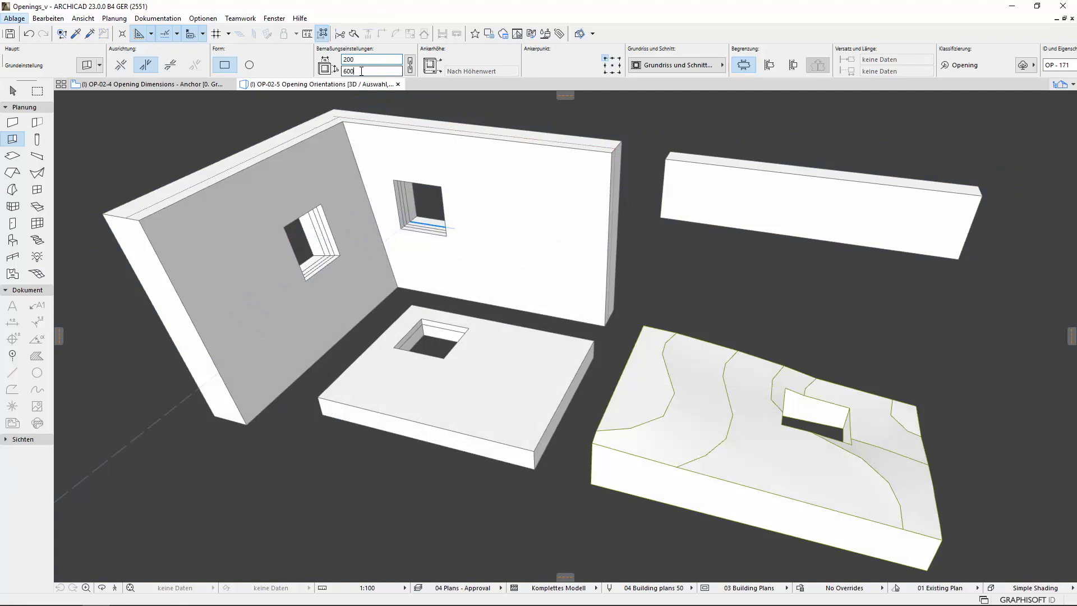
pyautogui.click(460, 135)
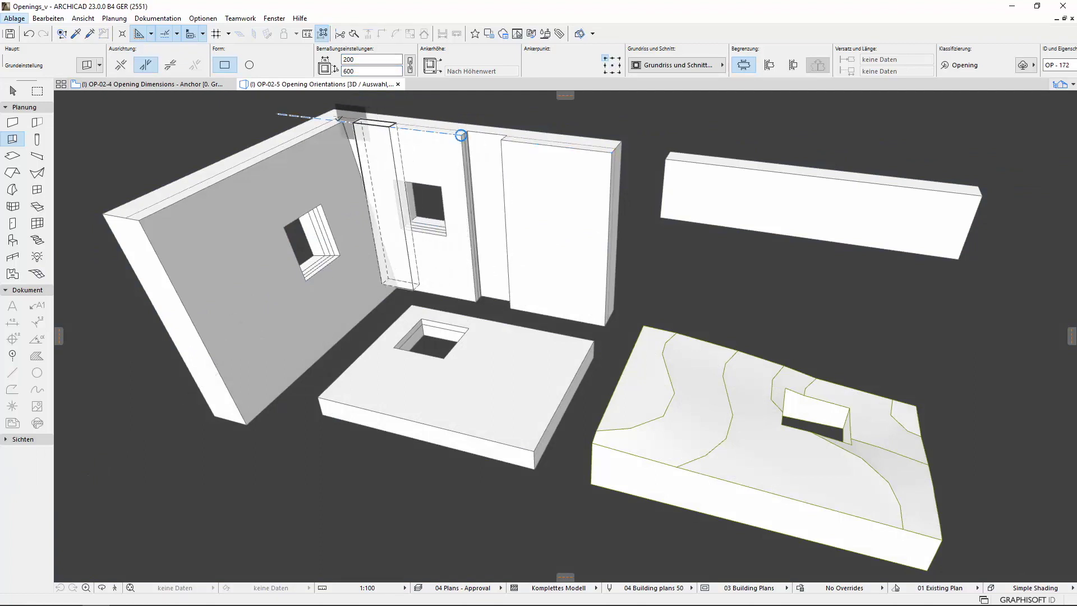
# Draw a 600 × 100 slot, anchored top-middle, across the slab
pyautogui.click(171, 66)
pyautogui.click(359, 59)
pyautogui.write('600')
pyautogui.click(393, 70)
pyautogui.write('100')
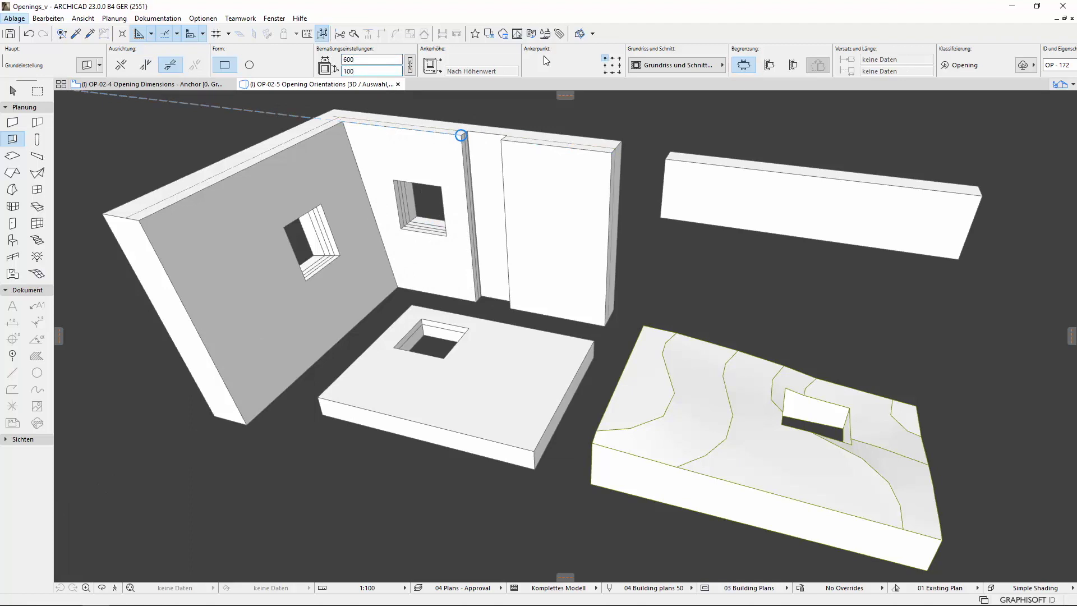
pyautogui.click(612, 58)
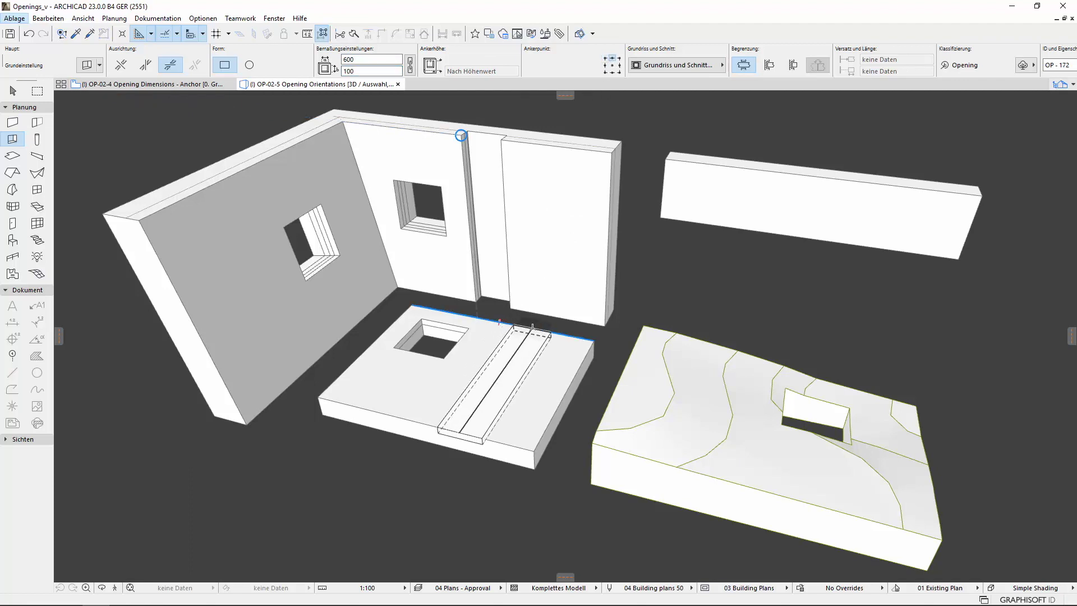
pyautogui.click(531, 327)
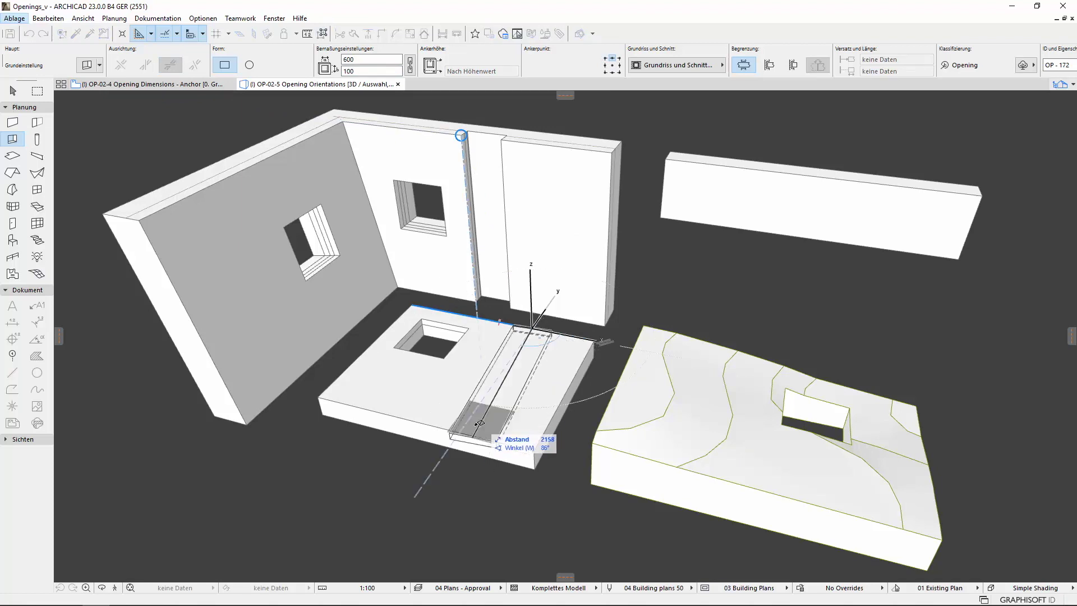
pyautogui.click(468, 431)
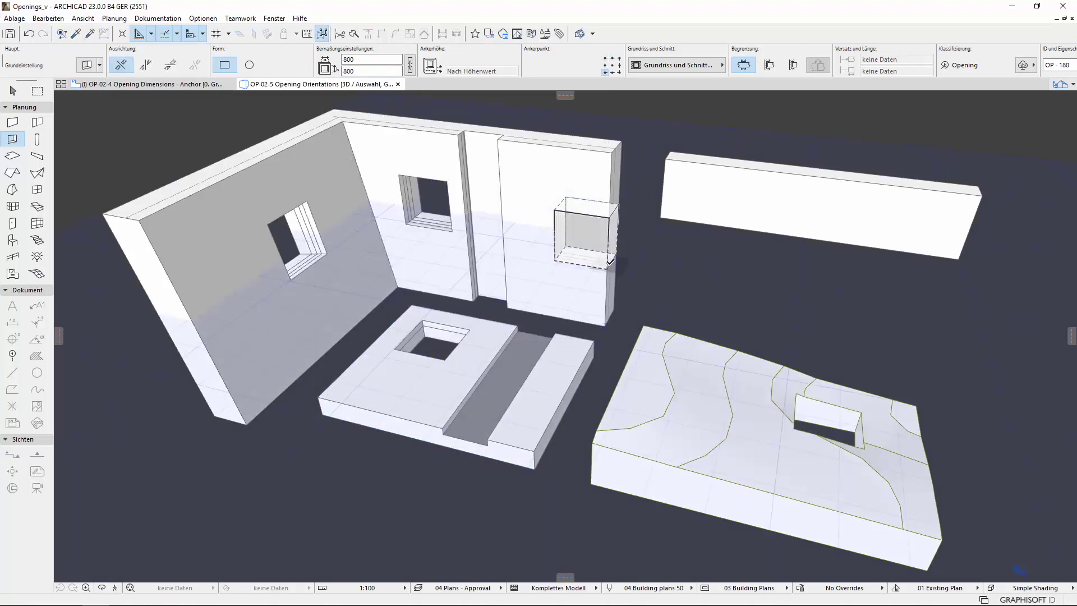
# Place a square opening in the right part of the back wall
pyautogui.click(609, 261)
pyautogui.scroll(3, 609, 260)
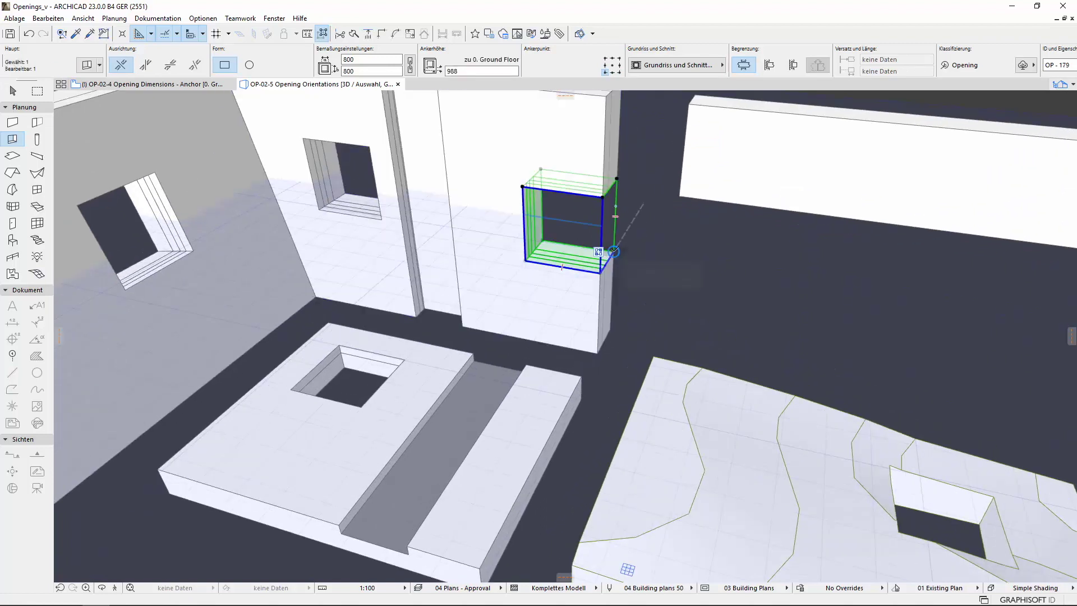
pyautogui.click(614, 253)
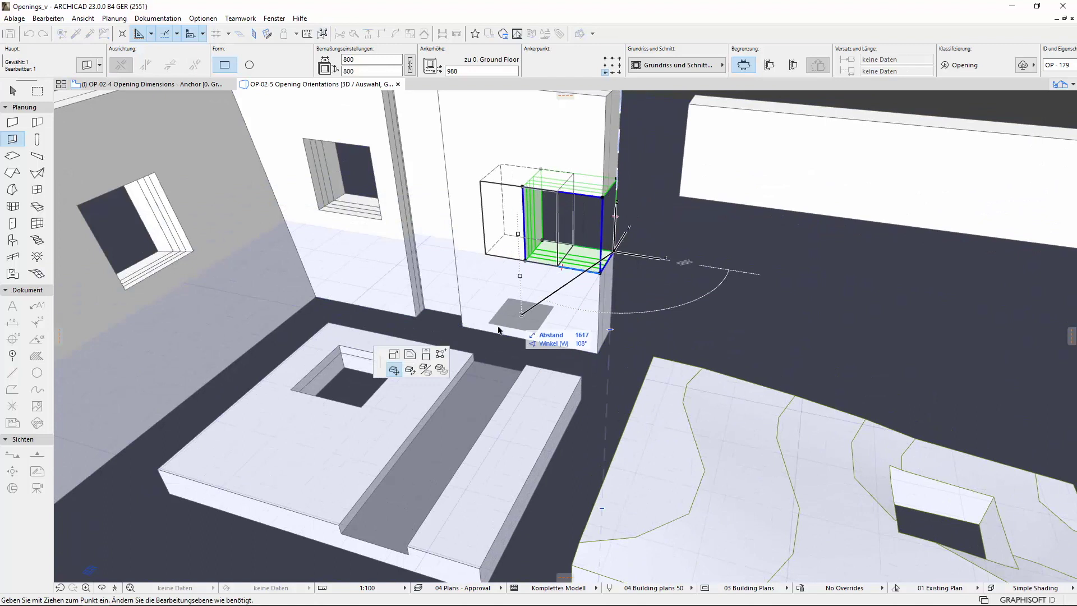
# Rotate the new opening about the wall edge so it cuts the wall at an angle
pyautogui.click(410, 371)
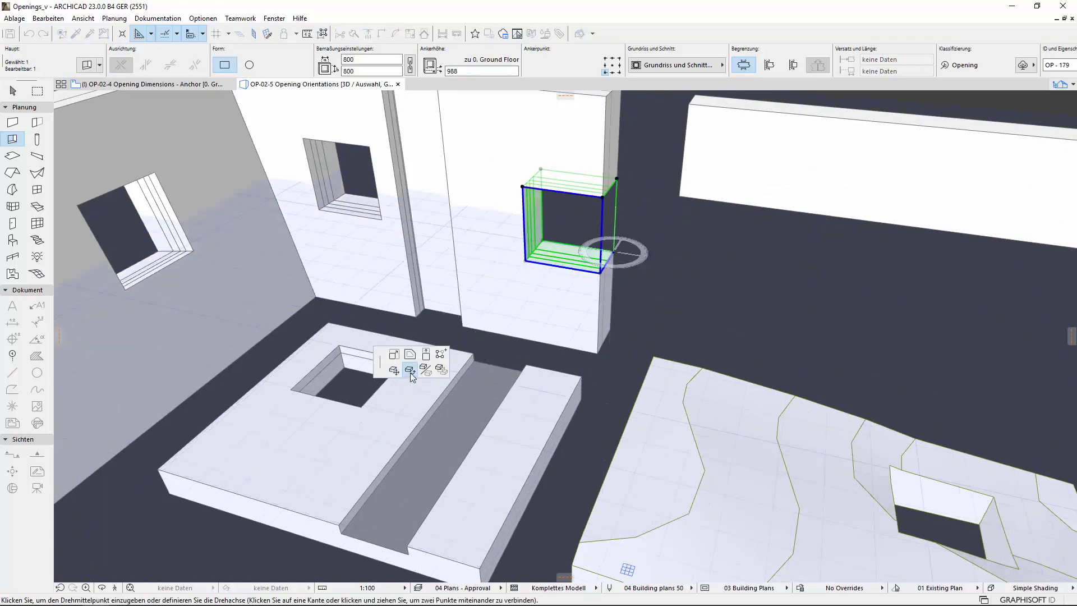
pyautogui.keyDown('shift'); pyautogui.moveTo(538, 292); pyautogui.dragTo(606, 286, button='middle'); pyautogui.keyUp('shift')
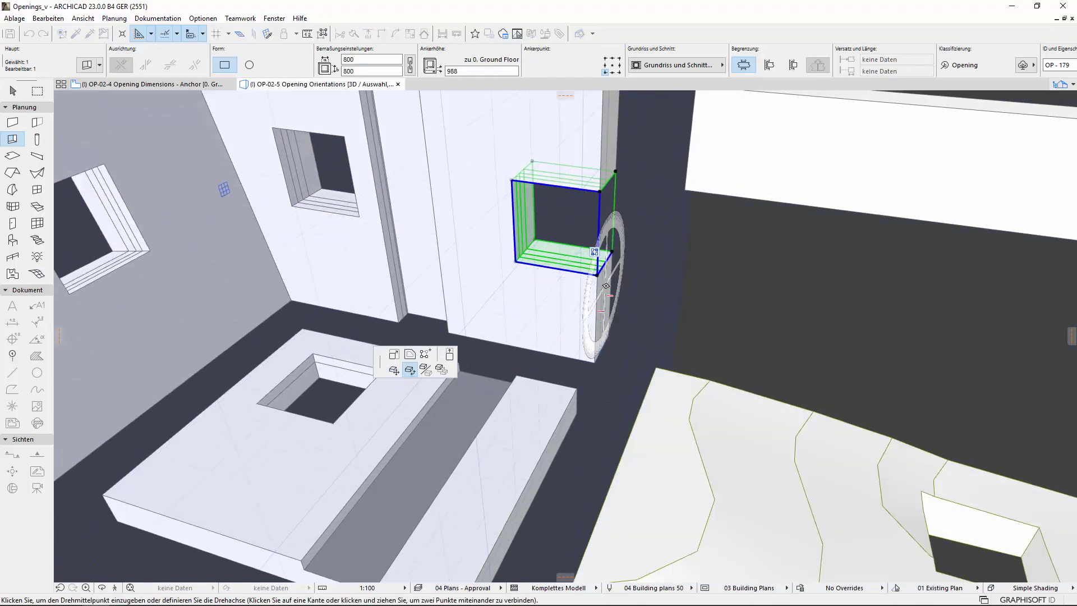
pyautogui.click(606, 286)
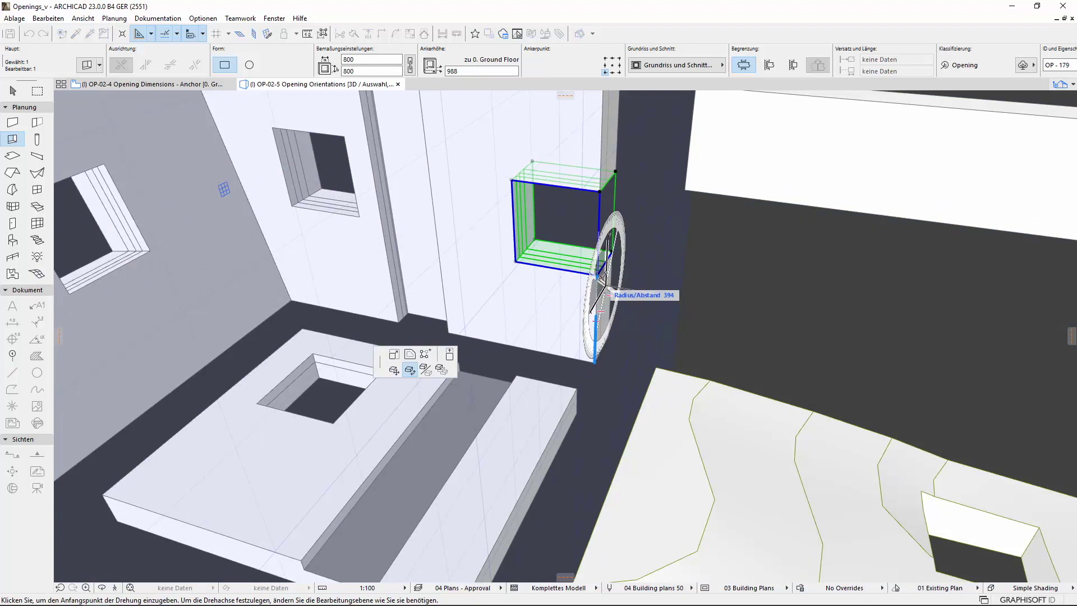
pyautogui.click(612, 177)
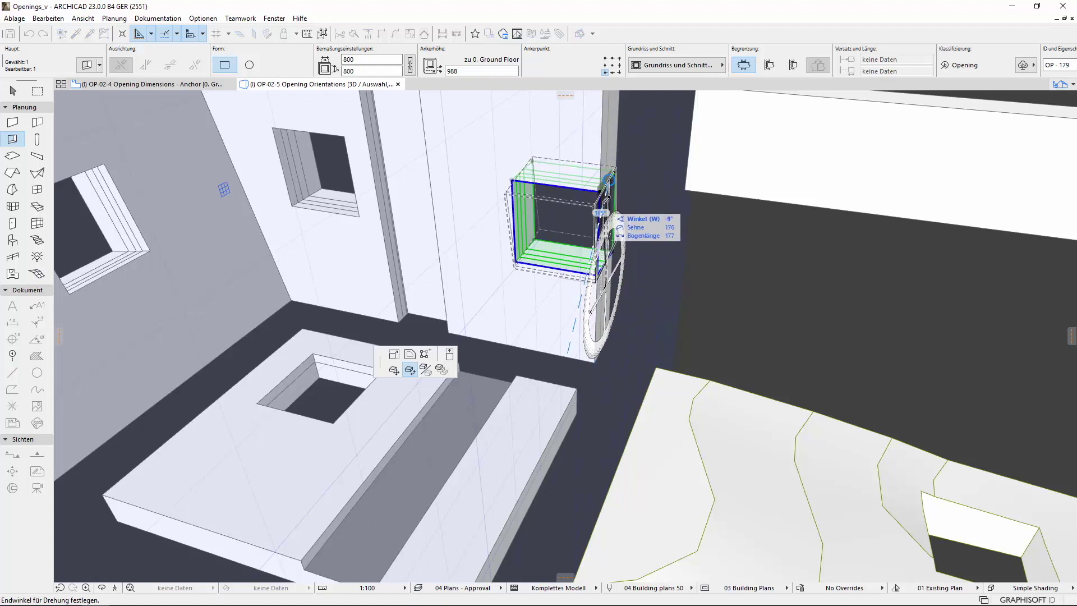
pyautogui.click(603, 207)
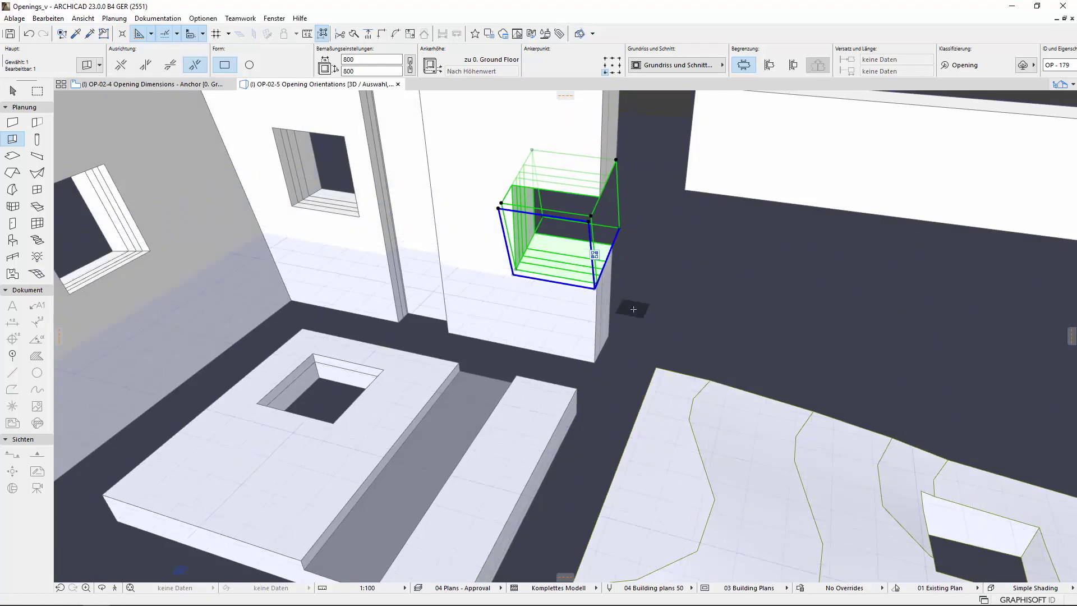
pyautogui.press('Escape')
pyautogui.keyDown('shift'); pyautogui.moveTo(635, 316); pyautogui.dragTo(432, 180, button='middle'); pyautogui.keyUp('shift')
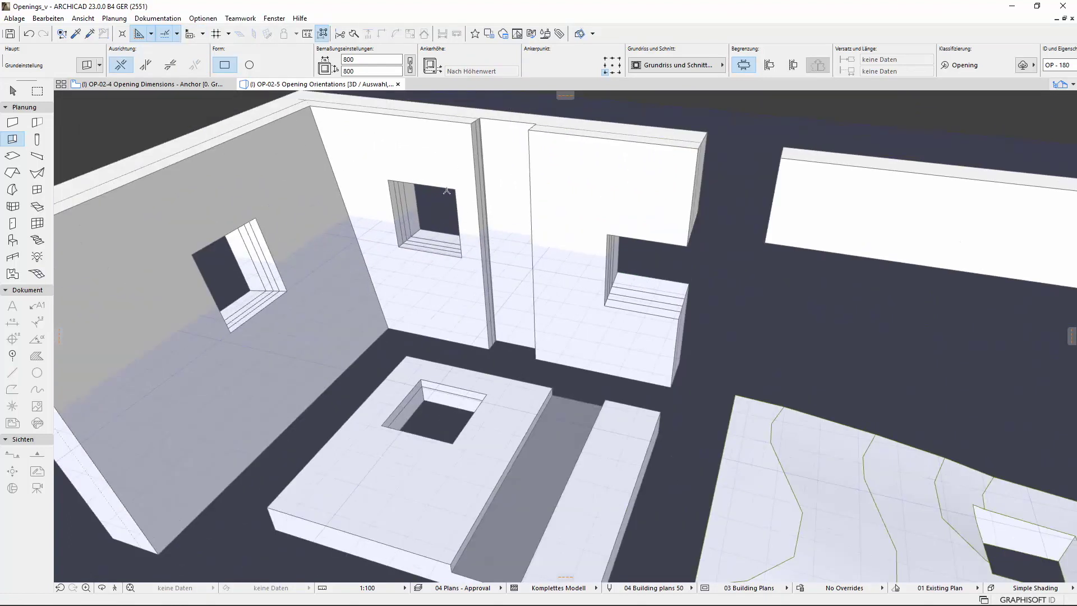
# Select the rotated wall opening and limit its cut to one side
pyautogui.scroll(3, 428, 179)
pyautogui.scroll(3, 440, 265)
pyautogui.scroll(1, 441, 265)
pyautogui.click(522, 347)
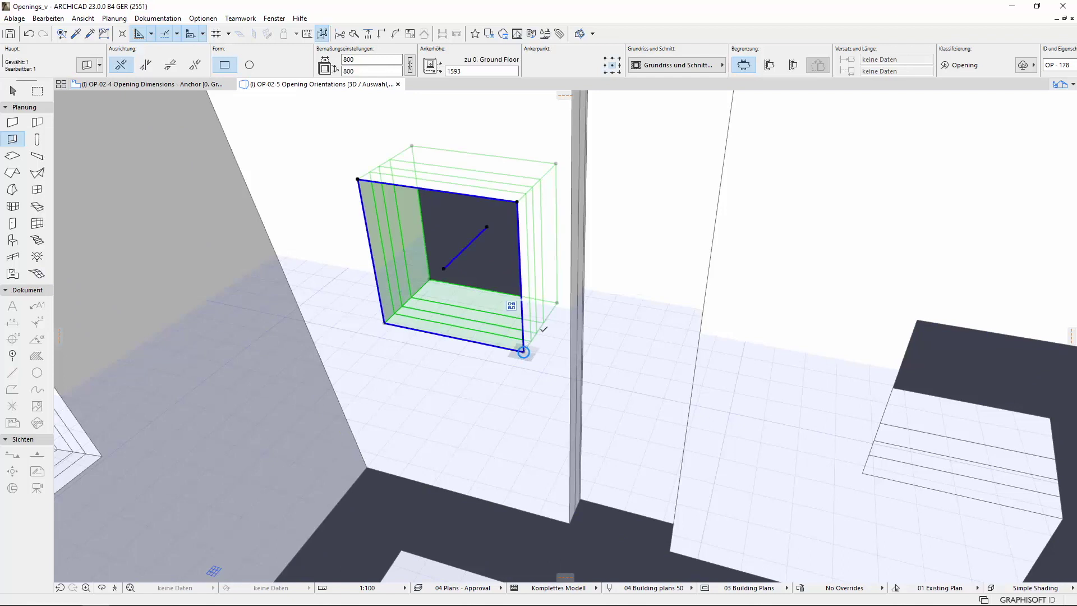
pyautogui.click(775, 71)
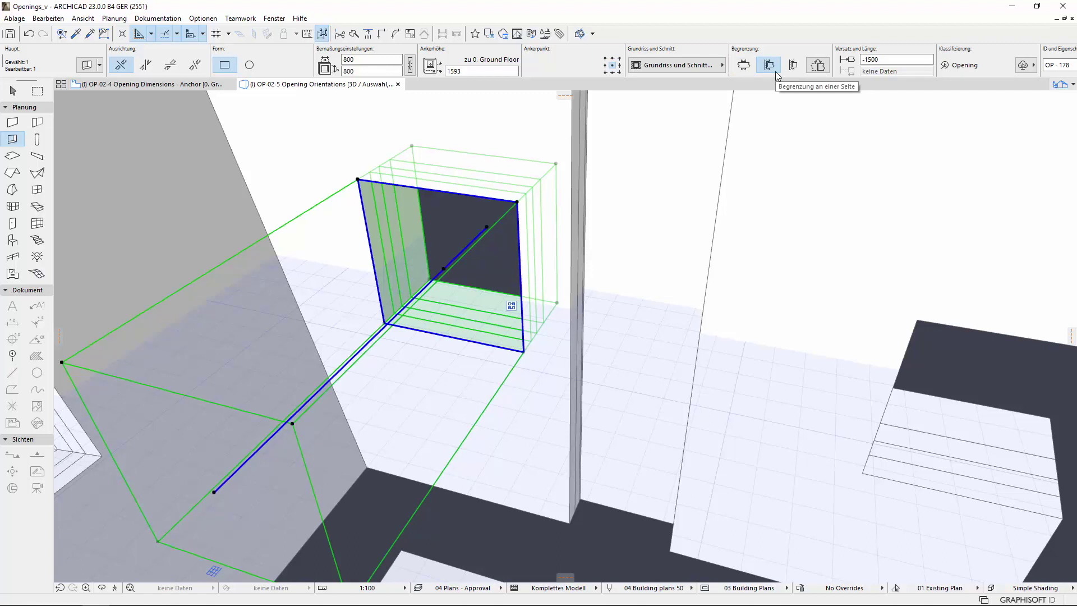
# Set the opening's cut length to -300 and flip it to the opposite face
pyautogui.moveTo(865, 59); pyautogui.dragTo(897, 64)
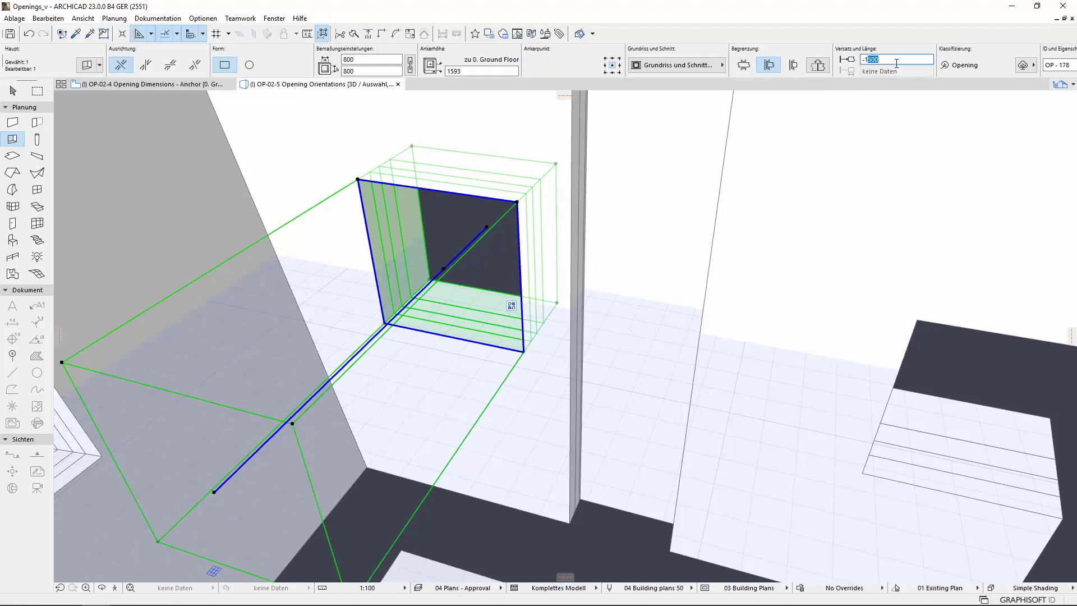
pyautogui.press('BackSpace')
pyautogui.press('BackSpace')
pyautogui.press('Return')
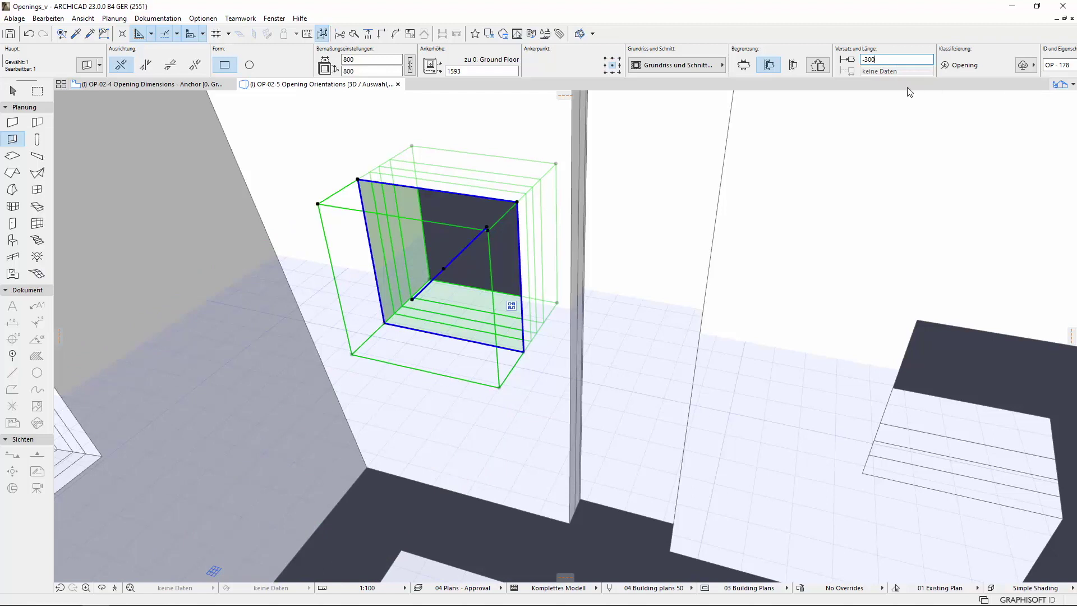
pyautogui.click(818, 66)
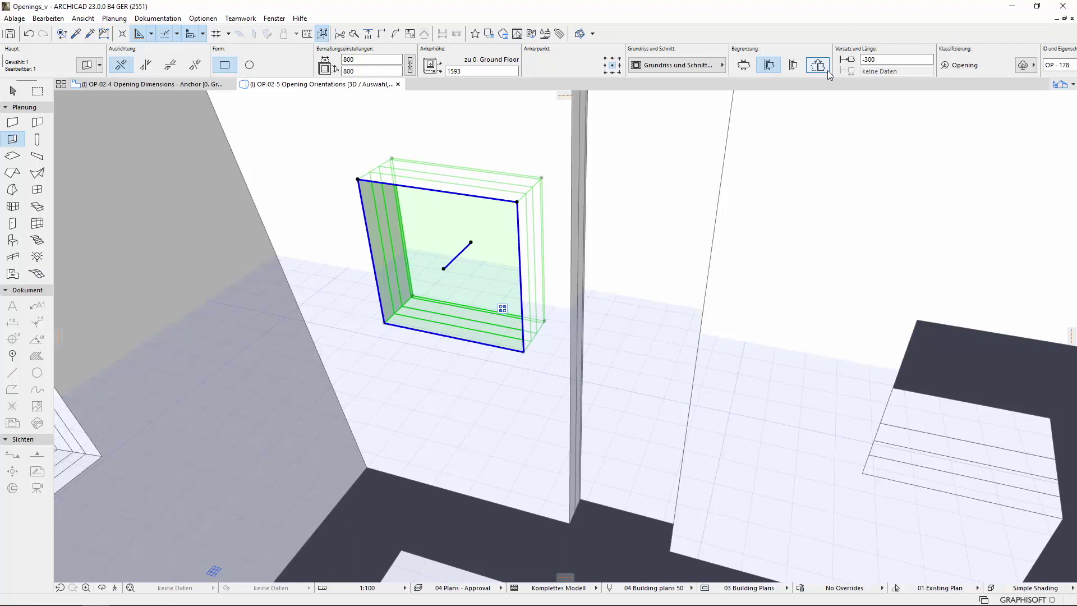
# Limit the opening's cut on both sides and change its length from 3500 to 1000
pyautogui.click(795, 70)
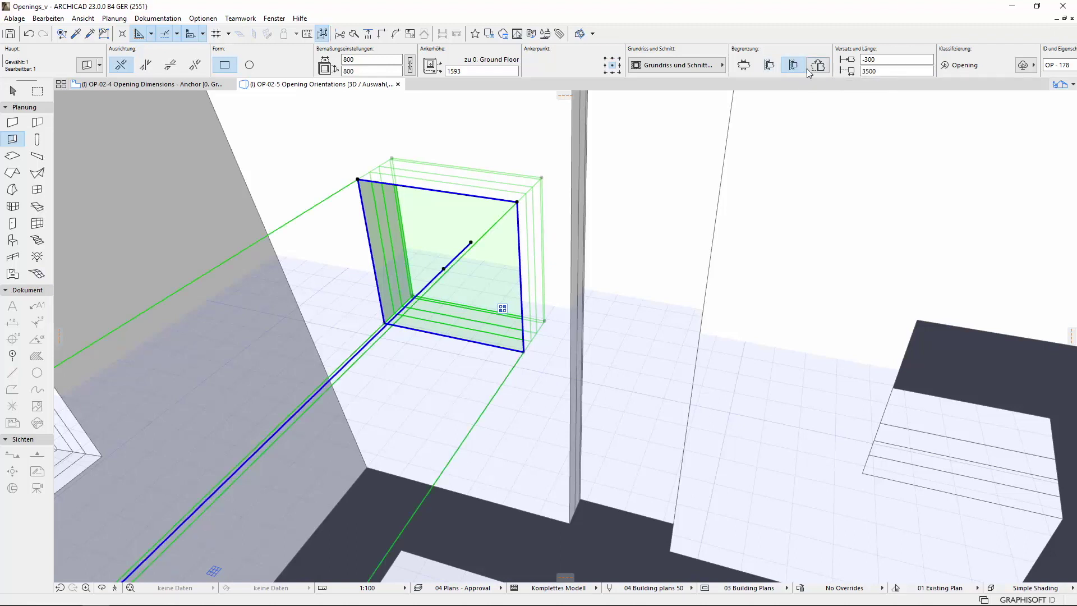
pyautogui.click(863, 72)
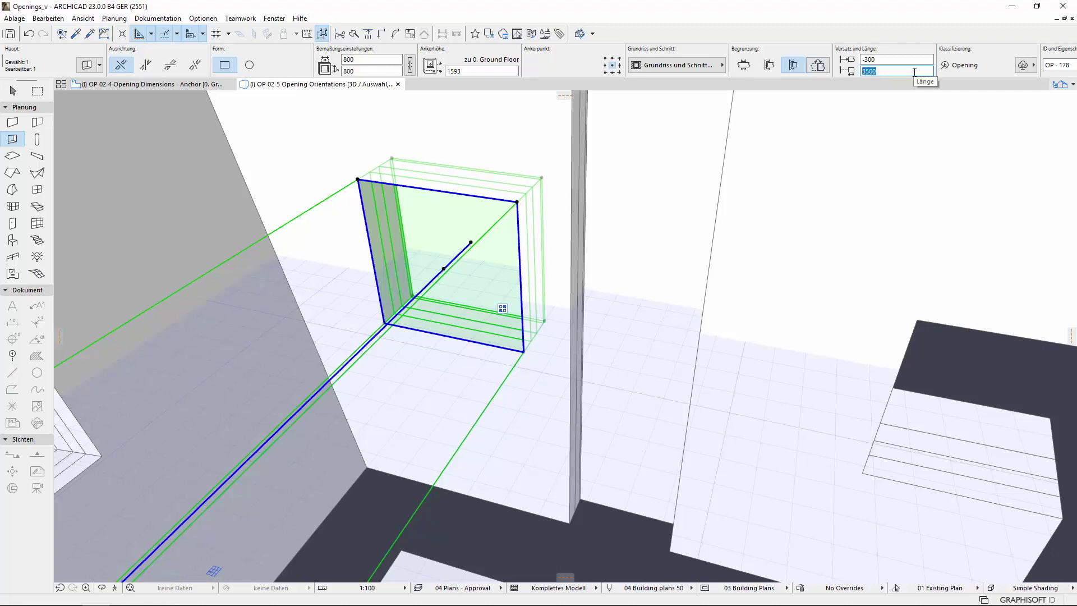
pyautogui.write('1000')
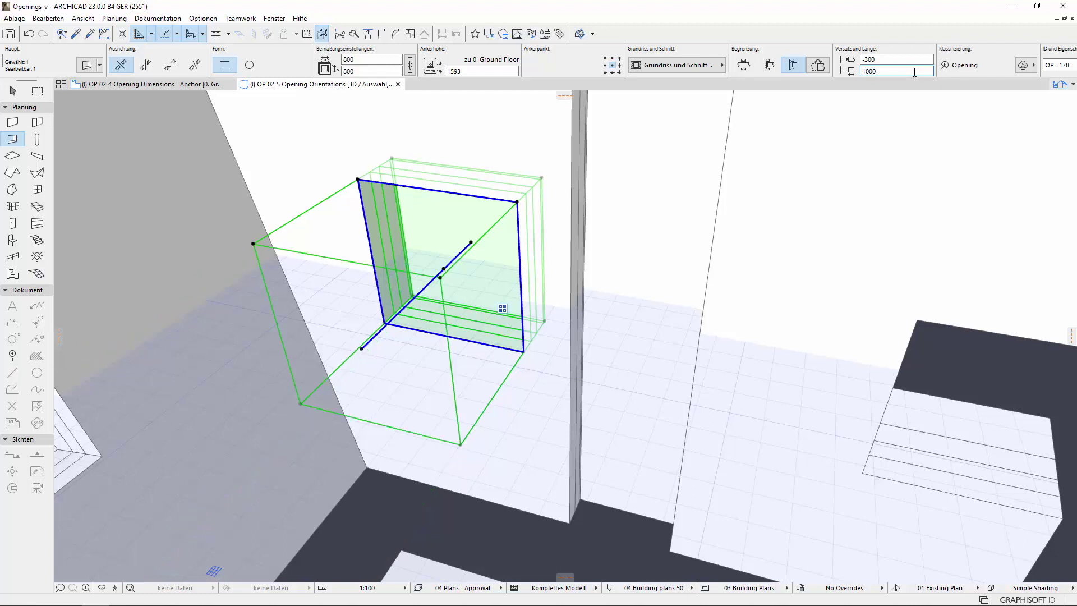